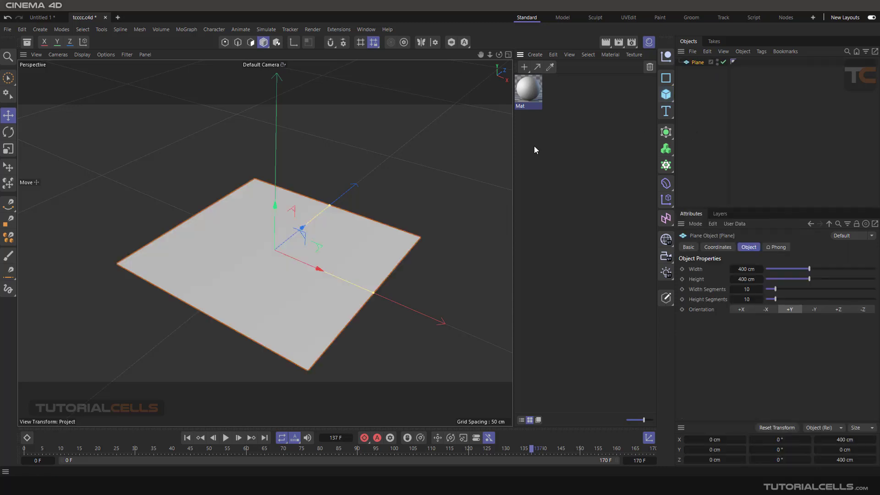
Show the color settings of material Mat in the Material Editor and assign the material to the plane.
left_click_drag(340, 213, 366, 201, "alt")
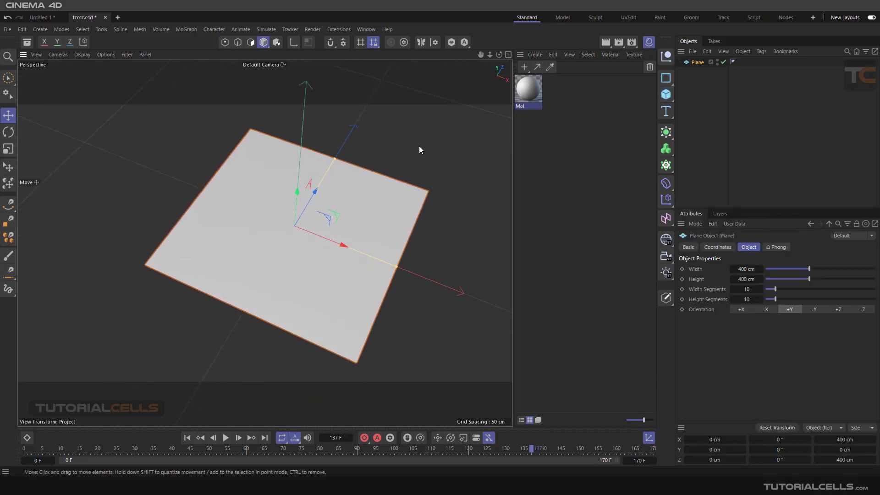
double_click(535, 89)
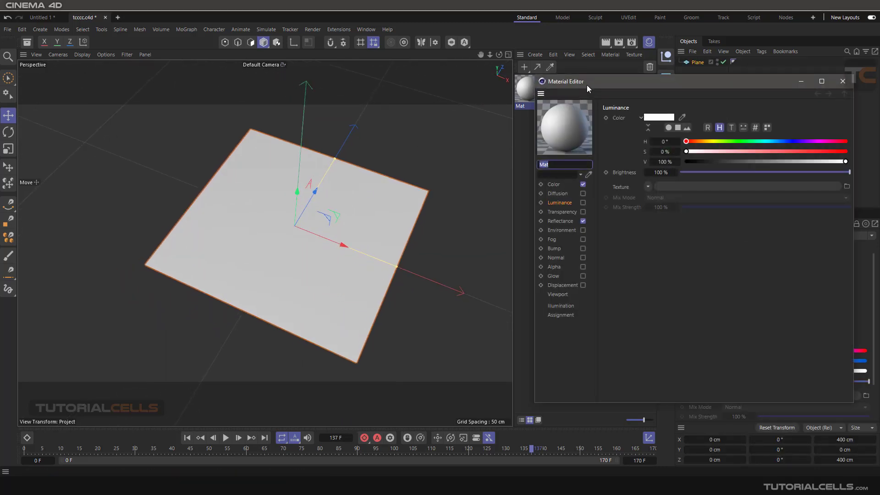
left_click_drag(587, 84, 526, 70)
left_click(495, 171)
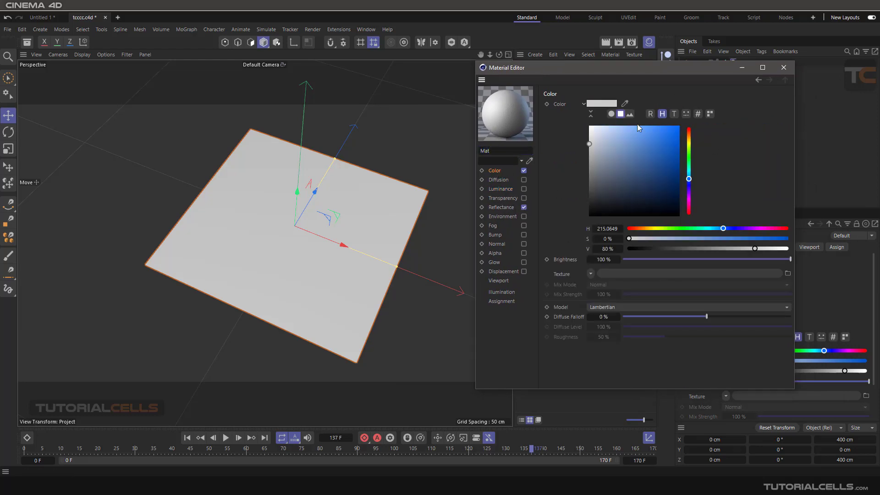
left_click_drag(625, 71, 626, 103)
left_click_drag(529, 84, 301, 184)
left_click_drag(530, 100, 521, 89)
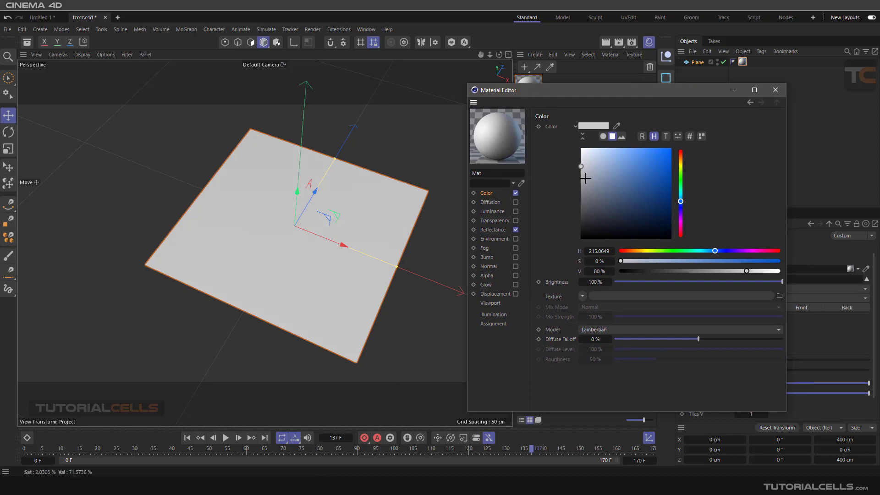
Set the material's color to nearly pure white, with a value of about 99%, and collapse the color picker.
left_click(580, 193)
left_click_drag(581, 192, 581, 150)
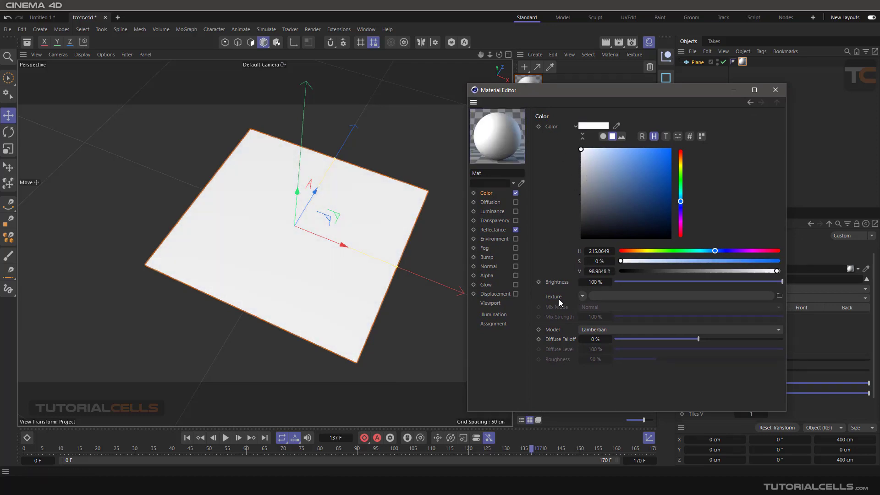
left_click(575, 127)
left_click_drag(582, 95, 579, 81)
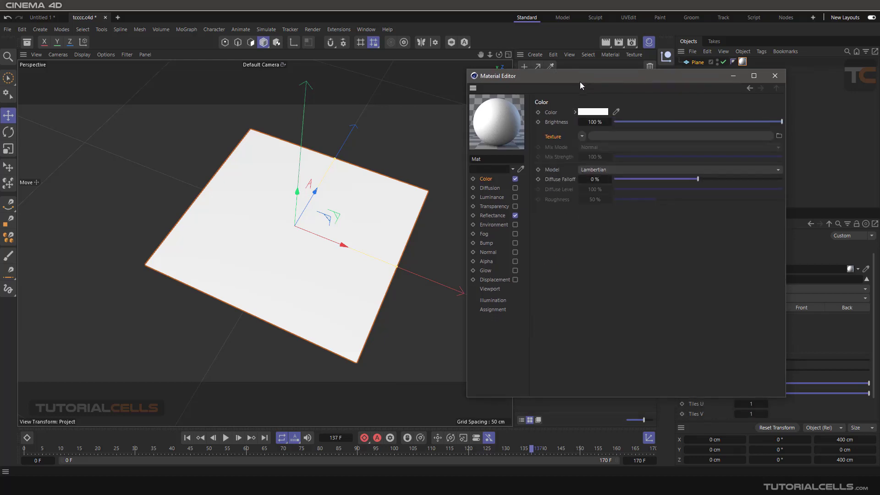
Examine the material's Diffusion, Luminance, Transparency and Reflectance channels, including the Reflectance layer's texture setting.
left_click(591, 112)
left_click(484, 188)
left_click(498, 197)
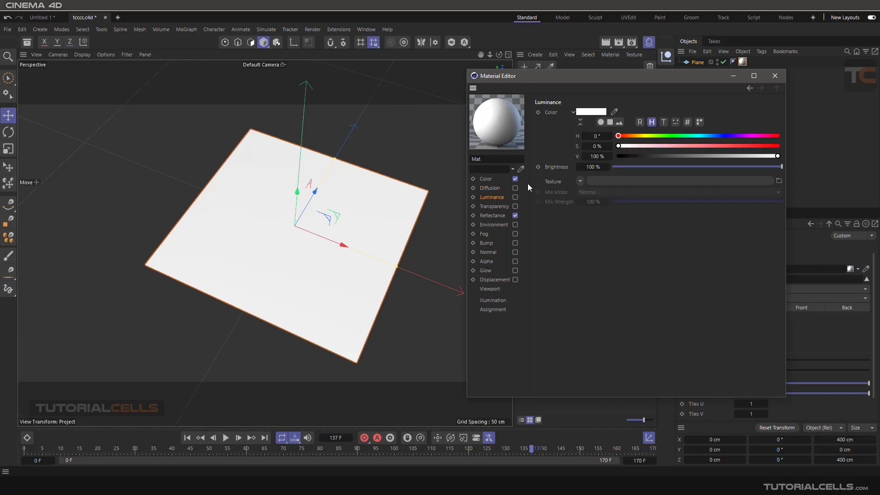
left_click(492, 206)
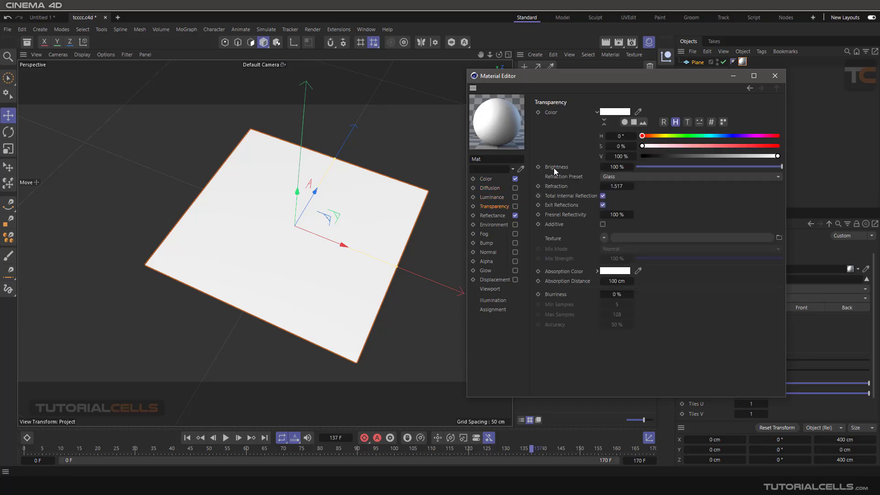
left_click(494, 216)
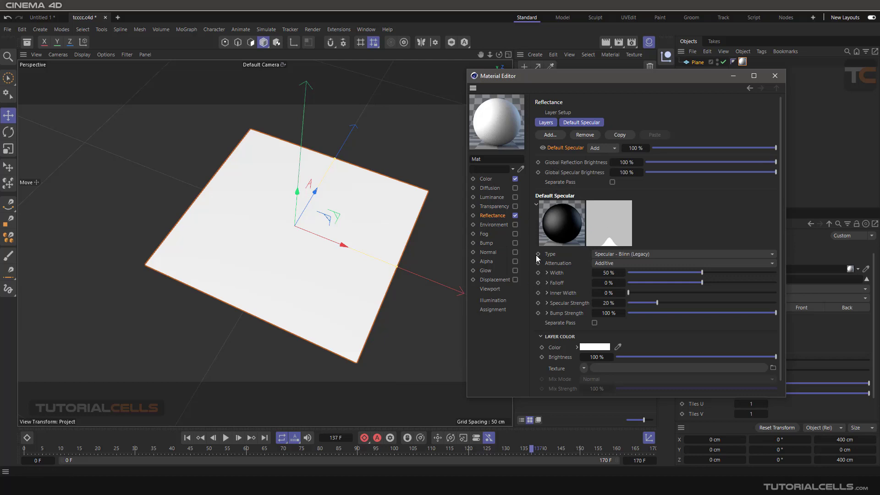
left_click(557, 369)
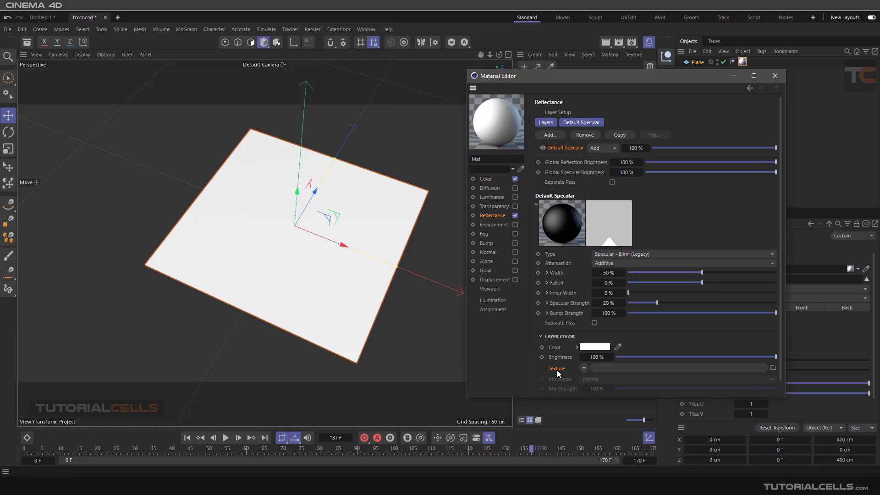
Load the TC2 image from the Desktop as the texture of the material's Color channel.
left_click(487, 180)
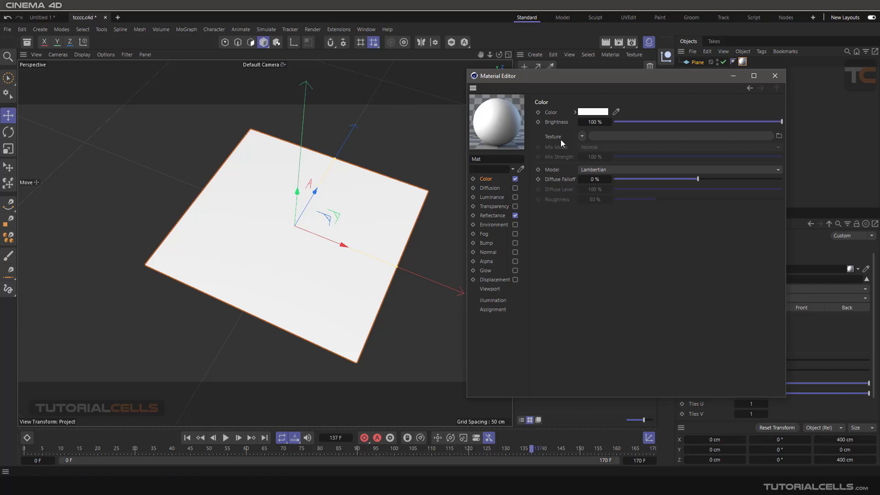
left_click(601, 135)
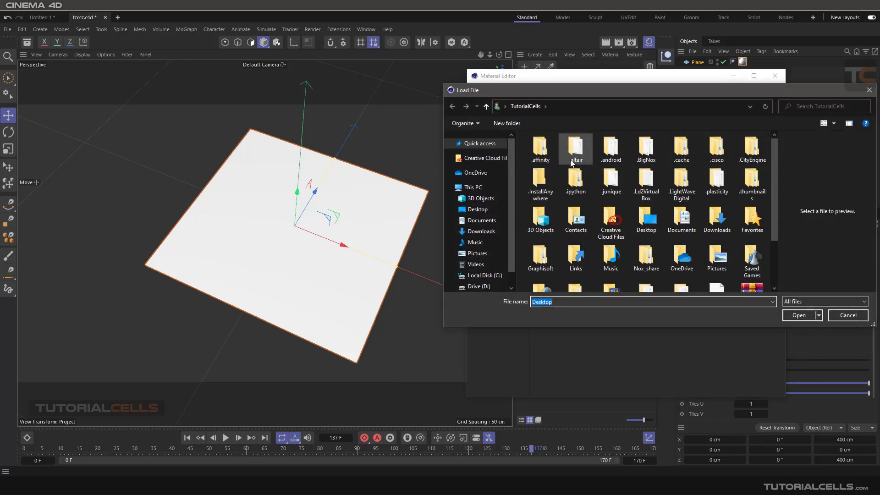
left_click(478, 209)
left_click(543, 262)
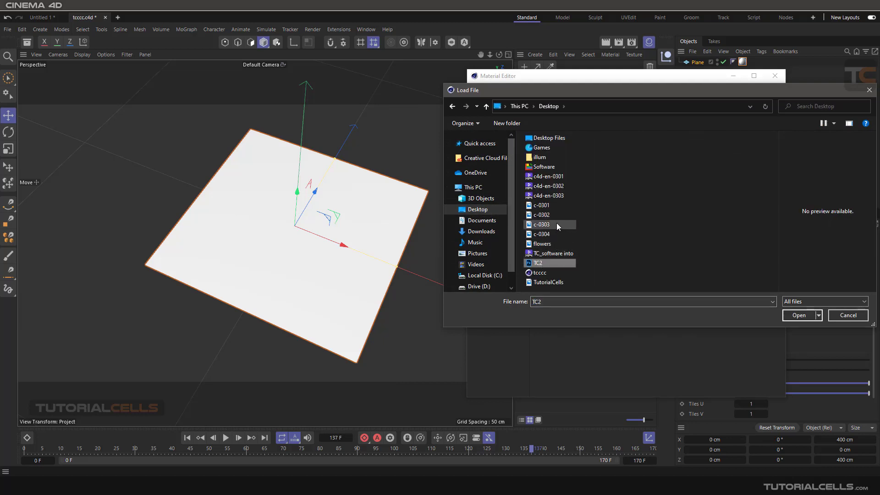
left_click(543, 245)
left_click(542, 264)
left_click(786, 314)
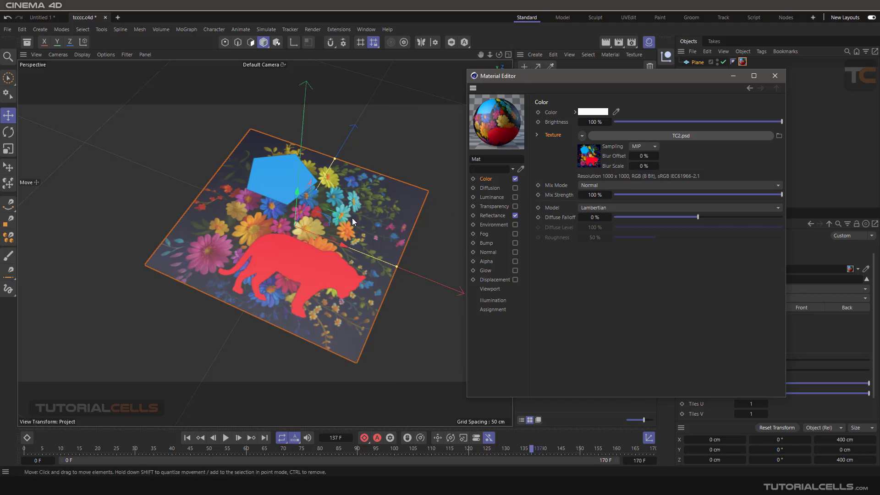
Disable the material's Reflectance channel and check the textured plane.
scroll(343, 237, "up", 3)
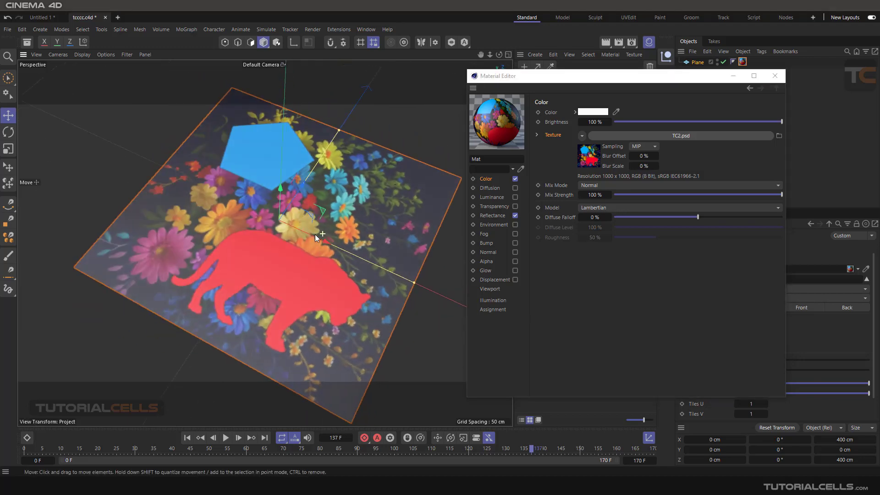
mouse_move(327, 239)
left_mouse_down("alt")
mouse_move(375, 228)
mouse_move(309, 201)
mouse_move(338, 261)
mouse_move(333, 226)
mouse_move(324, 263)
mouse_move(329, 252)
left_mouse_up("alt")
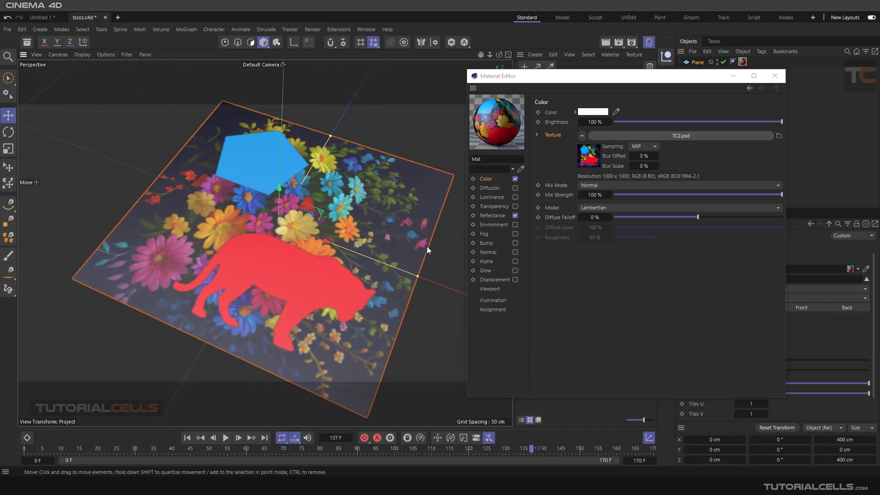
left_click(499, 215)
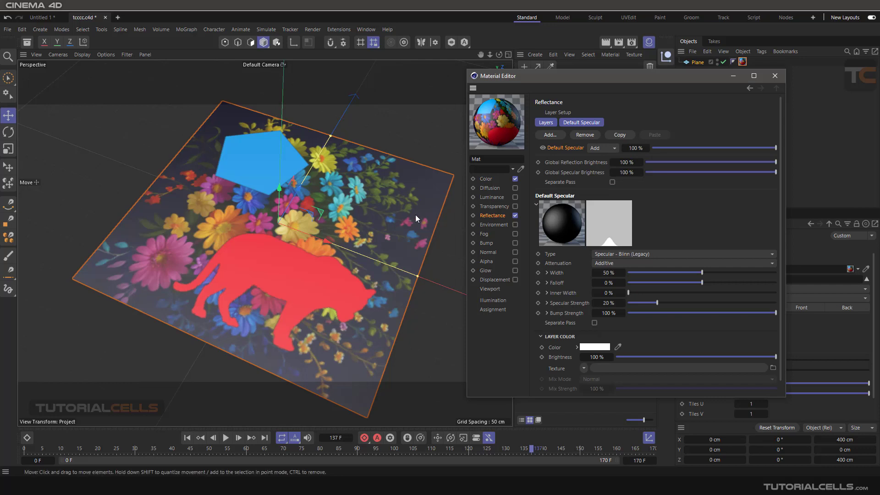
left_click(515, 216)
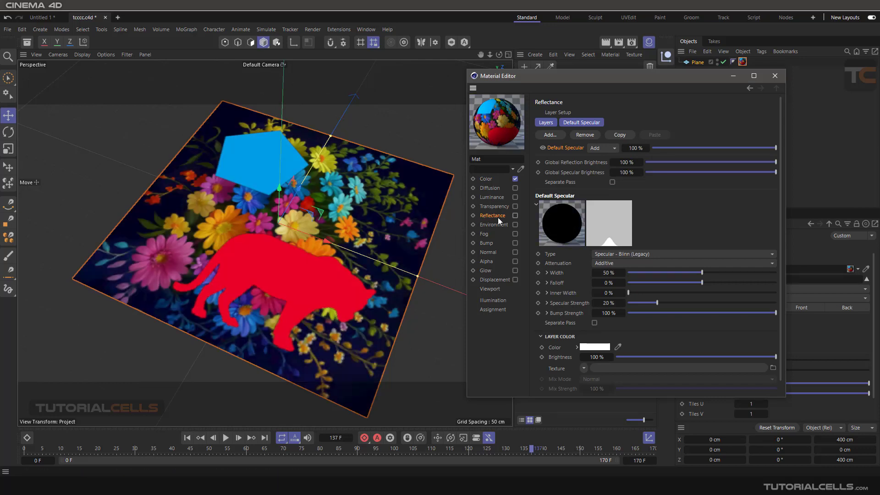
mouse_move(315, 231)
left_mouse_down("alt")
mouse_move(311, 245)
mouse_move(320, 233)
left_mouse_up("alt")
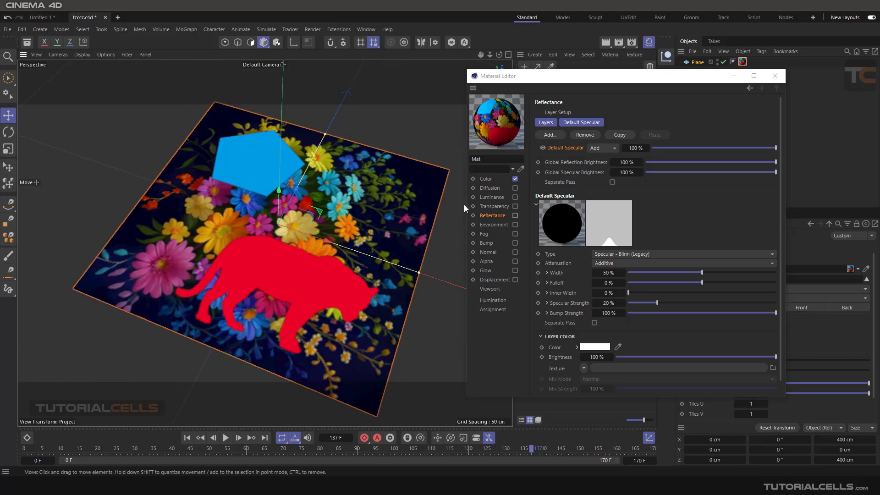
Clear the texture from the material's Color channel.
left_click(488, 181)
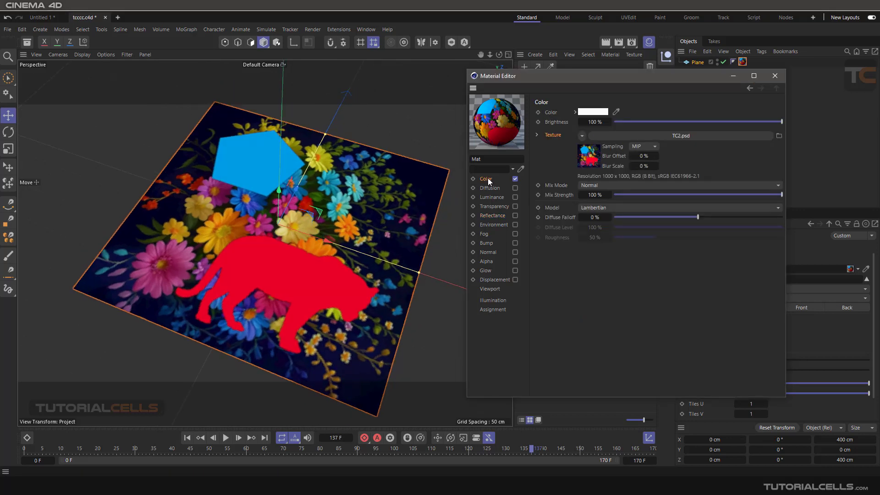
left_click(582, 137)
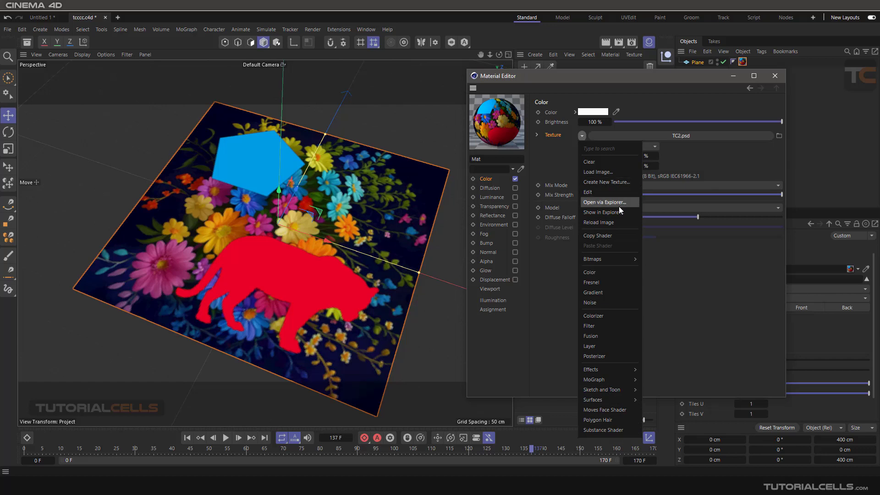
left_click(595, 162)
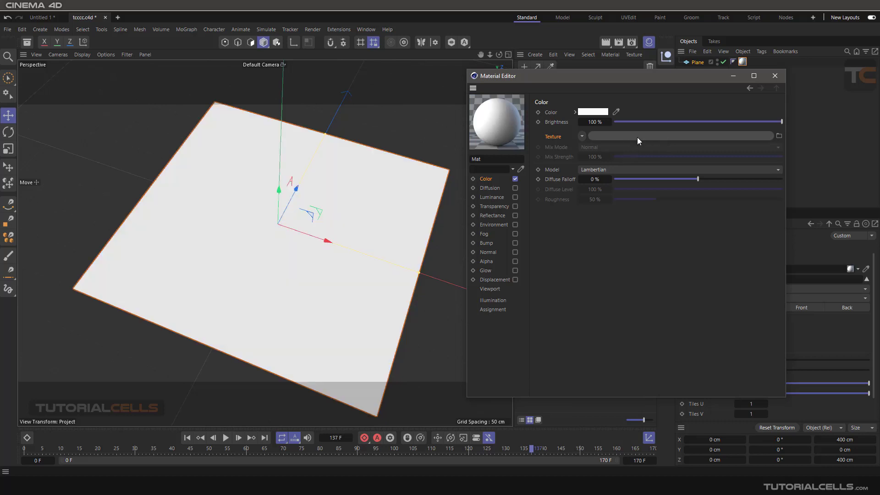
Load the TC2 image from the Desktop into the empty Color texture slot and reload the image.
left_click(583, 138)
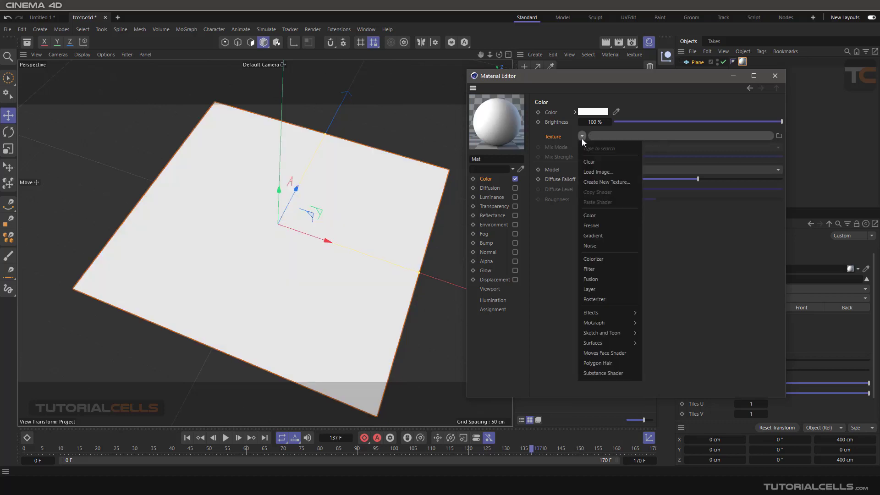
left_click(595, 174)
left_click(478, 209)
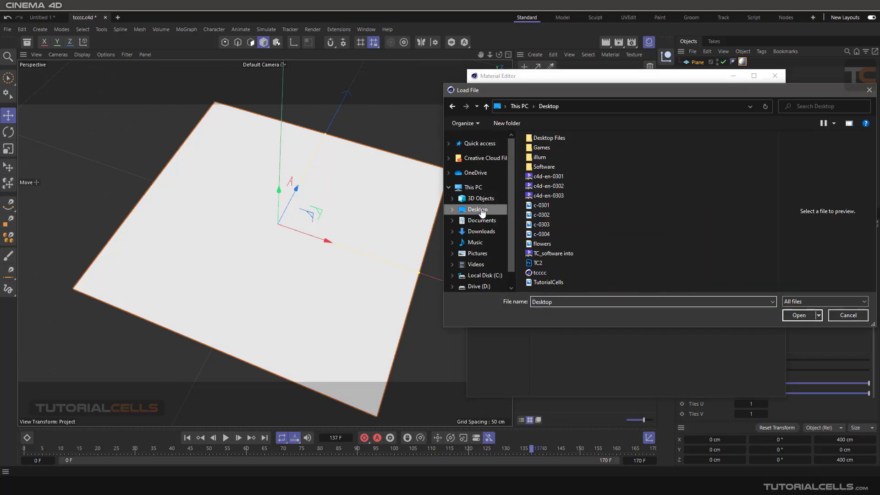
double_click(531, 262)
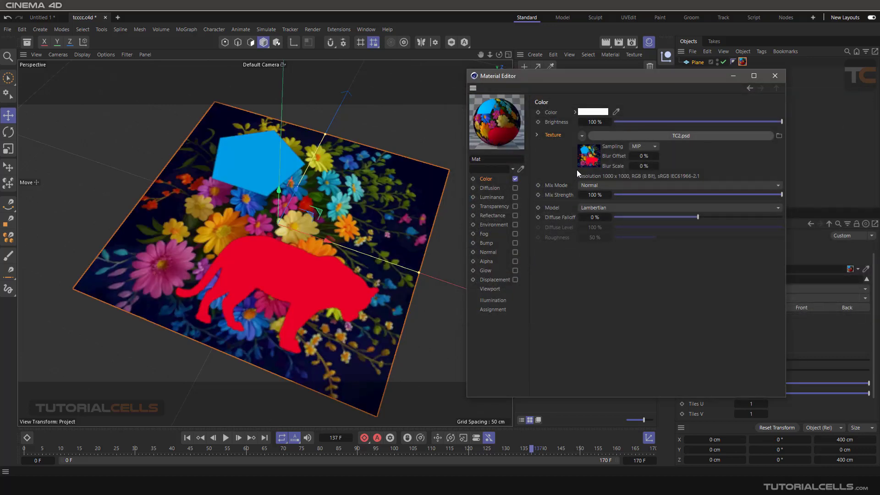
left_click(582, 136)
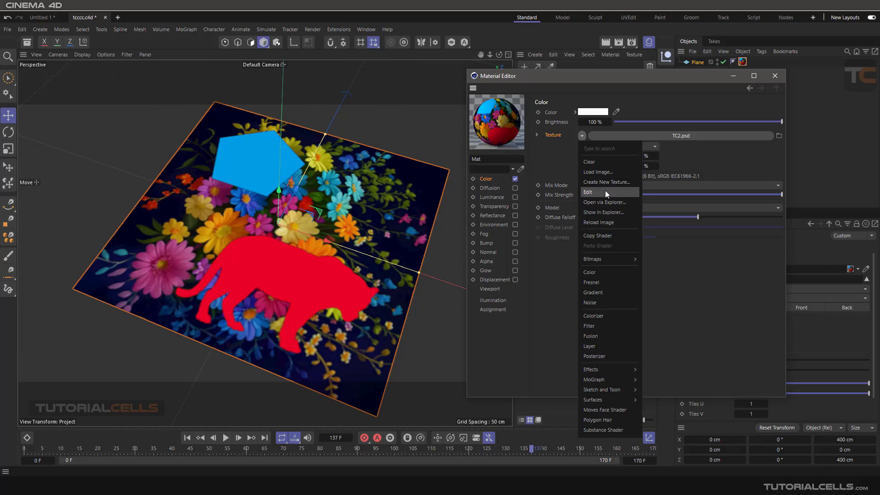
left_click(609, 222)
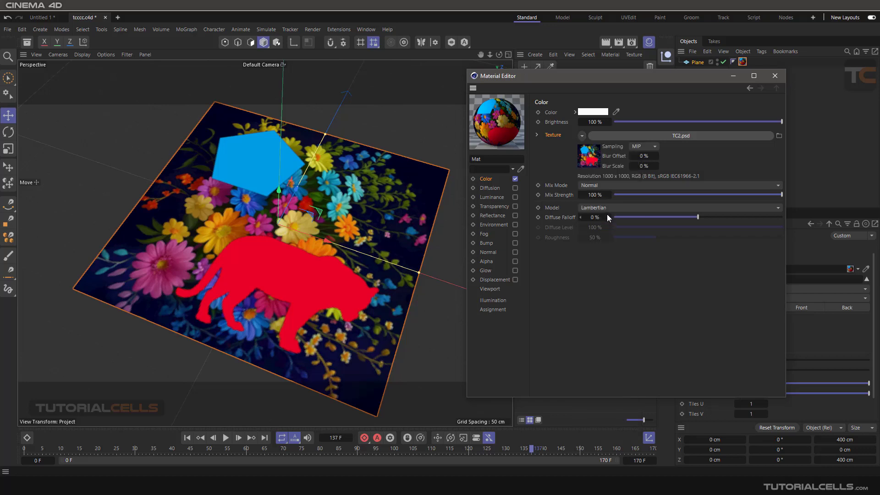
Examine the bitmap texture's Basic, Shader and Animation properties and return to the Color channel.
left_click(615, 135)
left_click(545, 100)
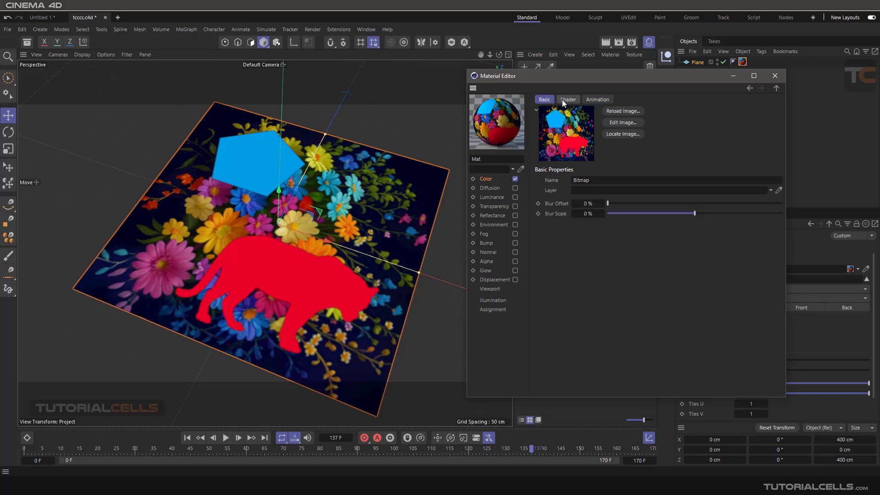
left_click(569, 100)
left_click(597, 100)
left_click(545, 100)
left_click(749, 89)
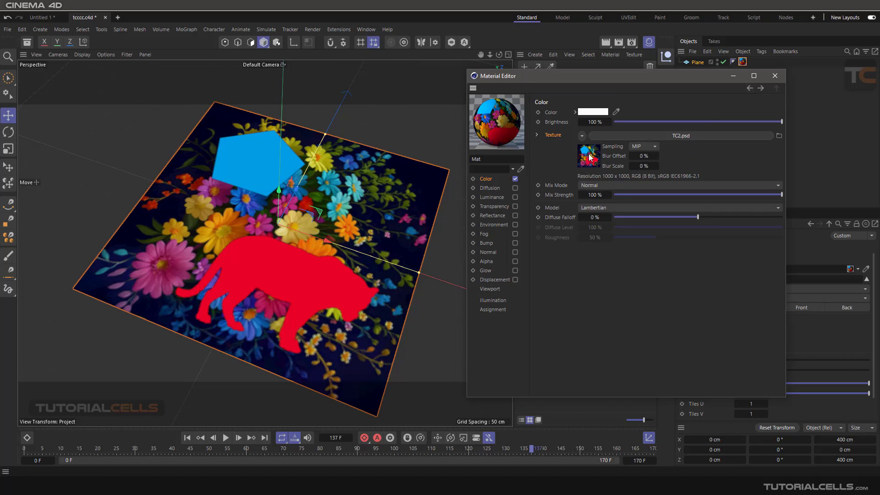
Set the Color texture's sampling to None and inspect the flowers on the plane up close.
left_click(636, 147)
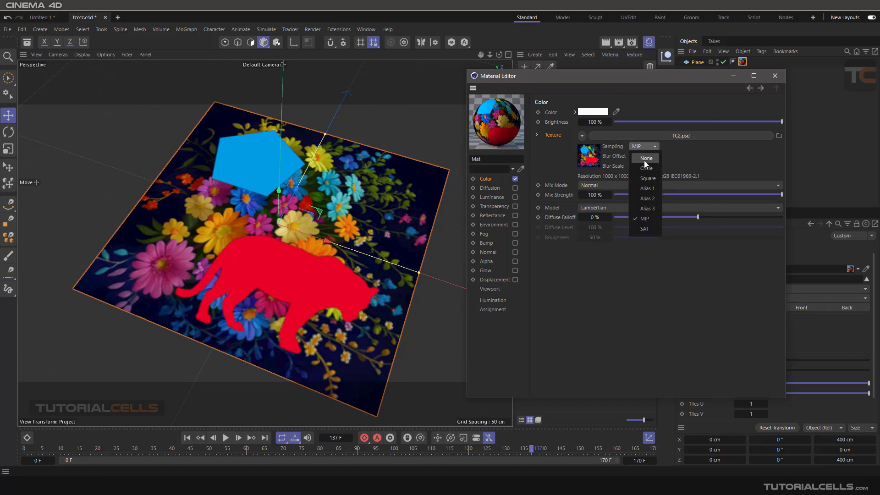
left_click(645, 159)
scroll(360, 216, "up", 6)
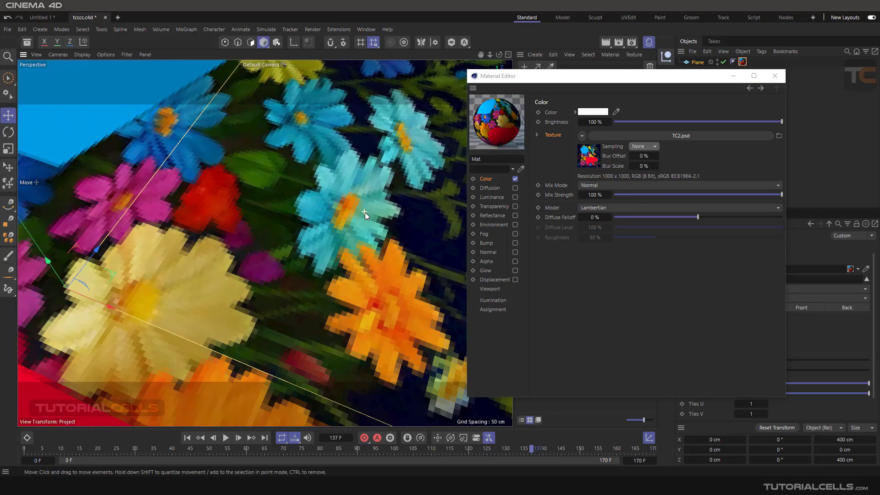
scroll(362, 209, "down", 1)
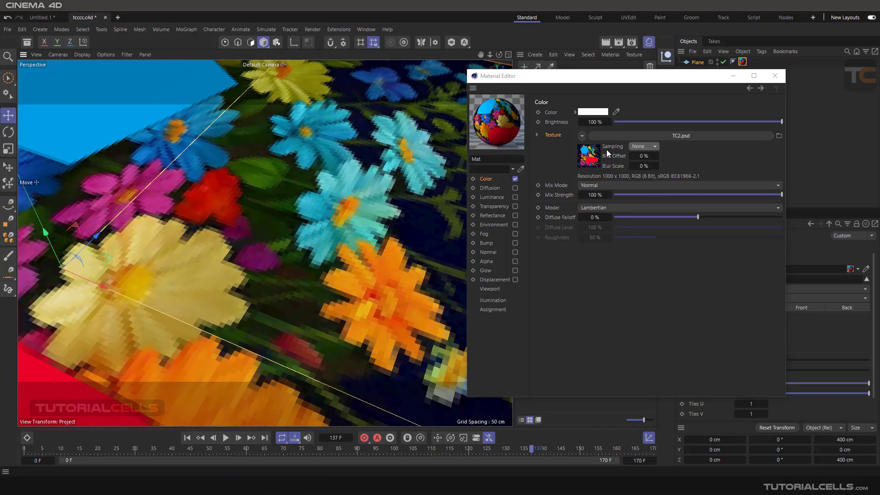
Try Circle sampling on the Color texture and return the sampling to MIP.
left_click(648, 147)
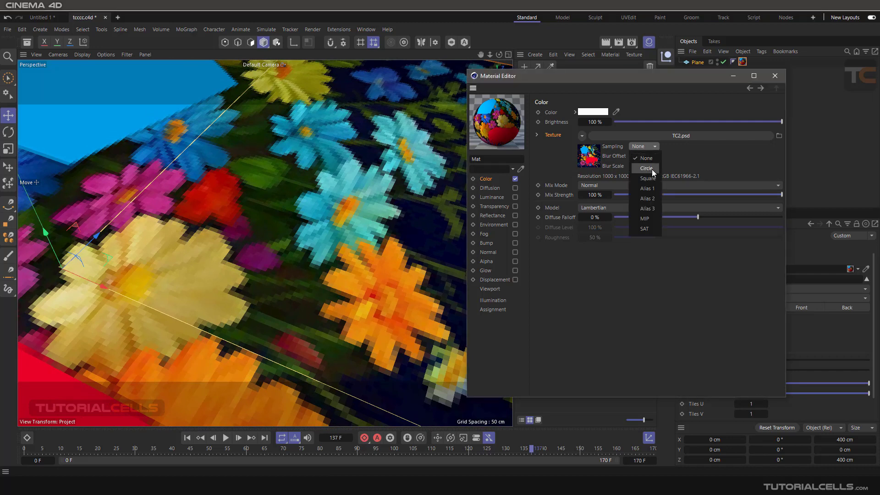
left_click(652, 169)
left_click(643, 148)
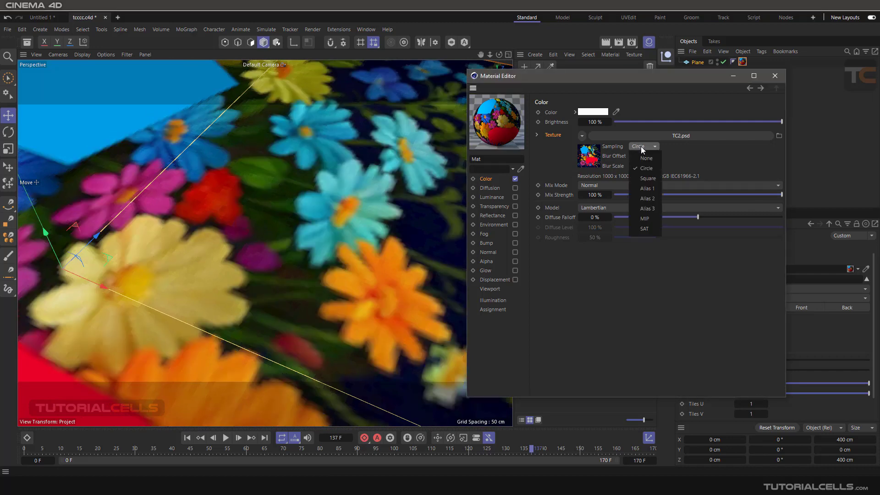
left_click(644, 220)
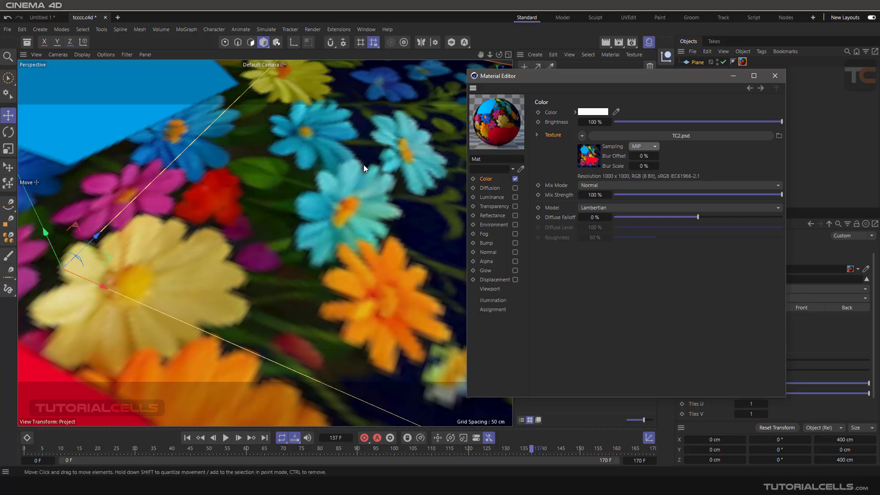
Set the Color texture's sampling to SAT and inspect the flowers on the plane up close.
left_click_drag(364, 165, 374, 165, "alt")
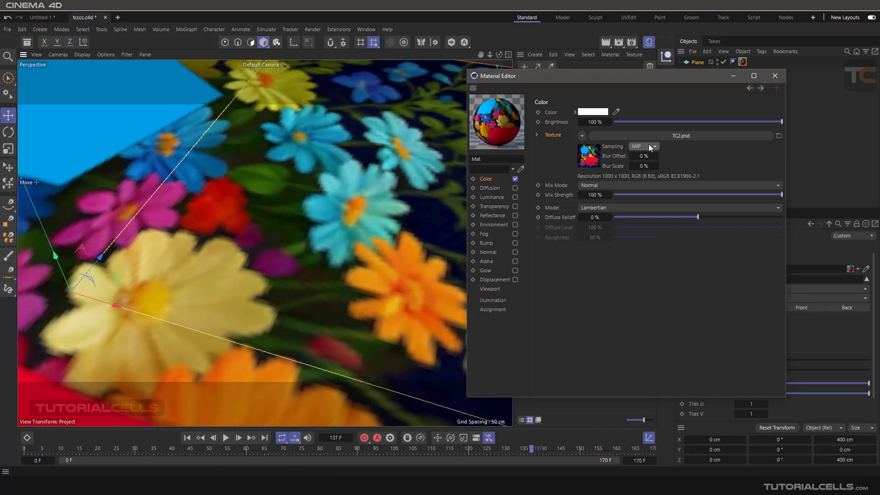
left_click(649, 146)
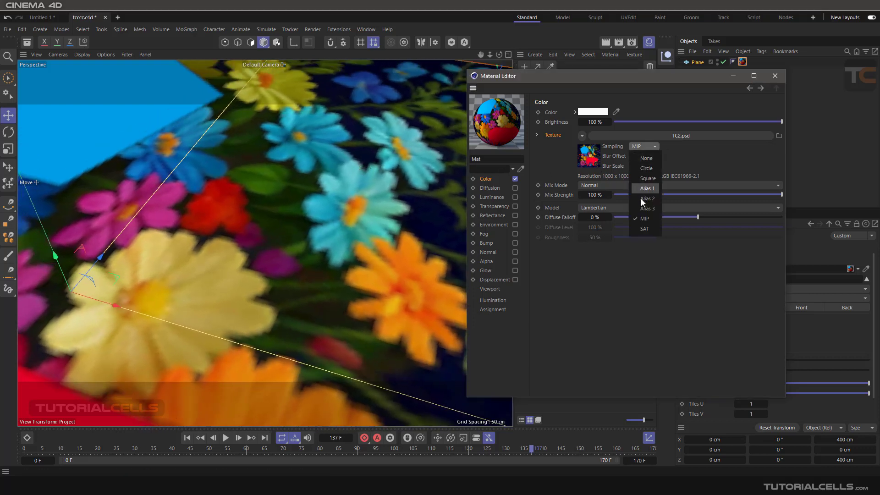
left_click(642, 230)
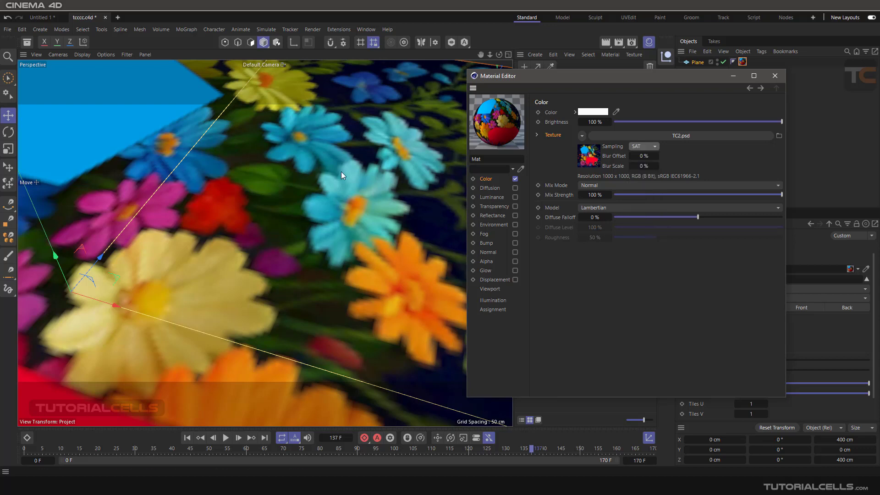
mouse_move(359, 174)
left_mouse_down("alt")
mouse_move(343, 156)
mouse_move(354, 179)
left_mouse_up("alt")
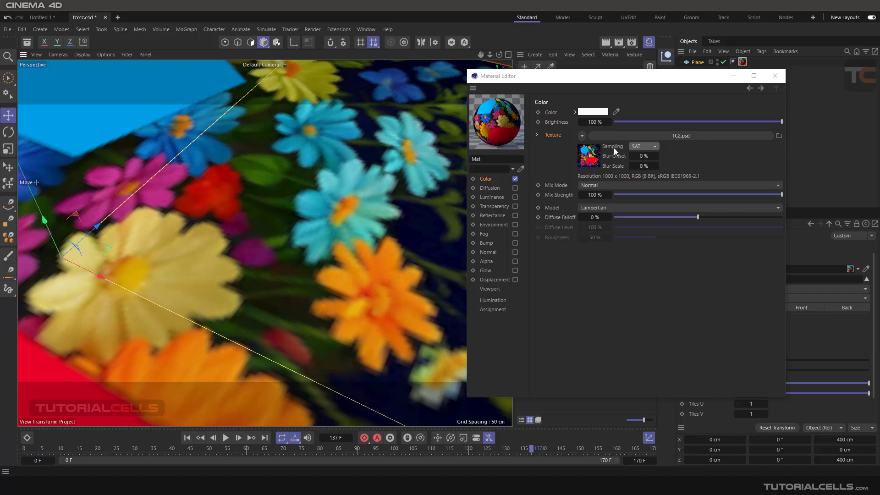
Set the Color texture's Blur Offset to 10%.
double_click(640, 155)
type("10")
key("Return")
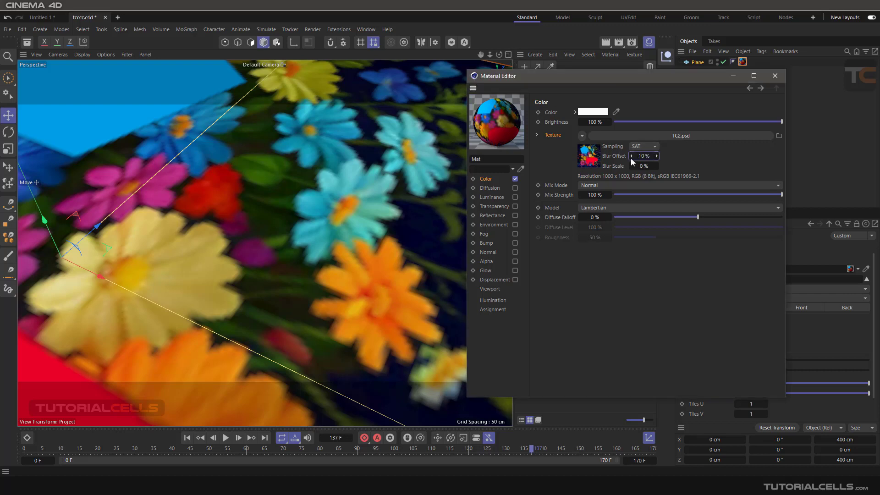
right_click(497, 122)
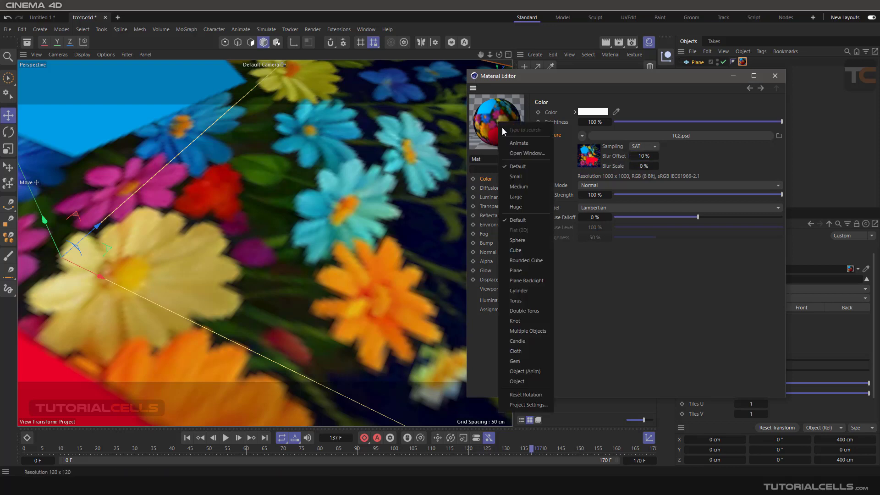
left_click(427, 152)
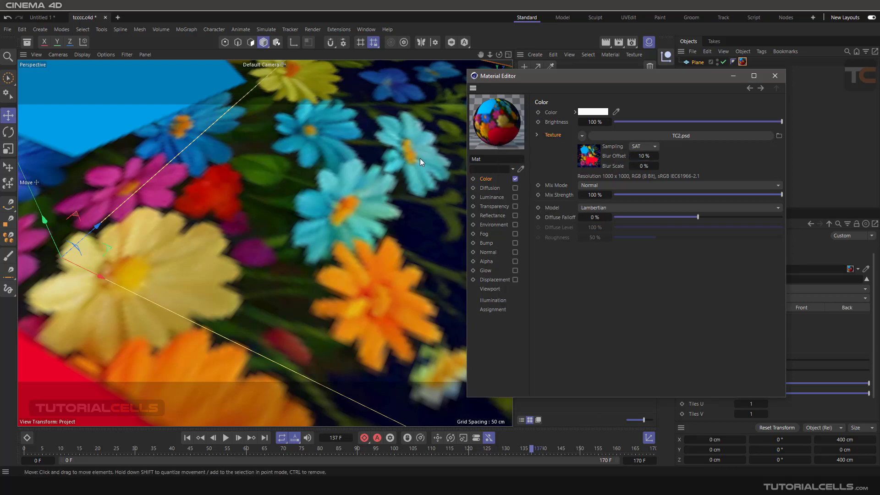
Start an interactive render region over the flowers on the plane.
scroll(419, 158, "down", 1)
left_click_drag(607, 45, 618, 107)
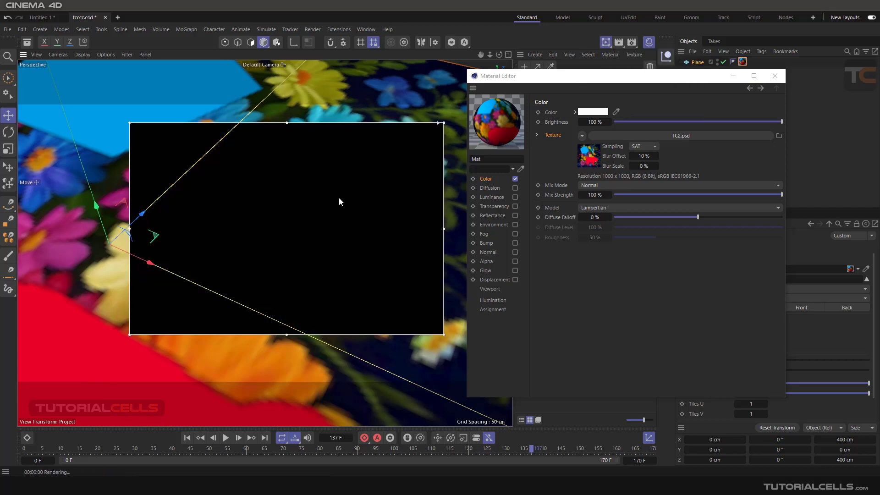
left_click_drag(345, 219, 342, 214, "alt")
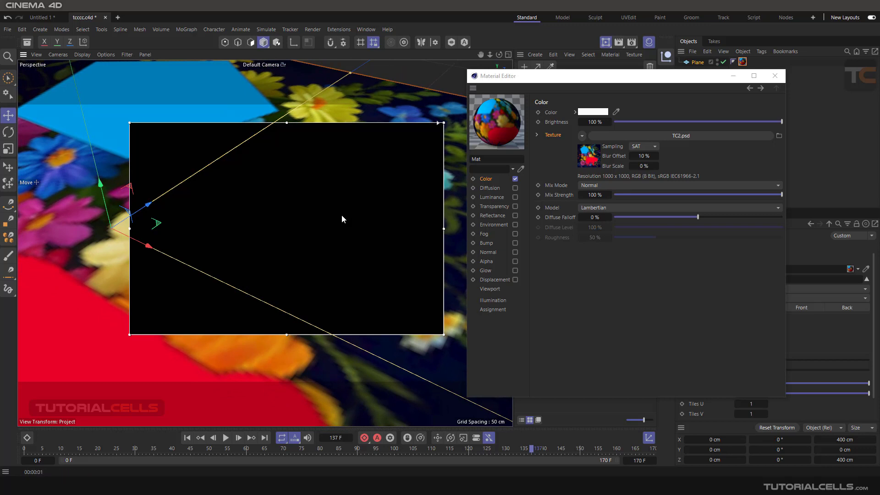
Remove the Global Illumination effect from the render settings and close them.
left_click(632, 42)
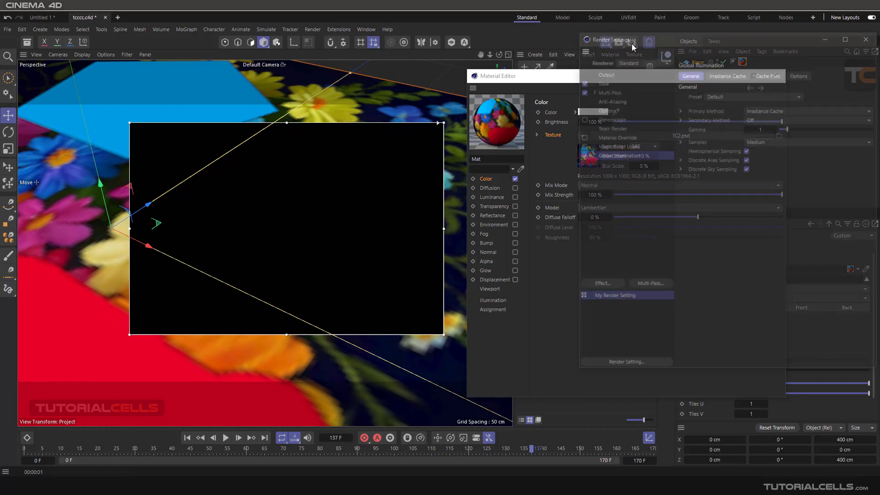
key("Delete")
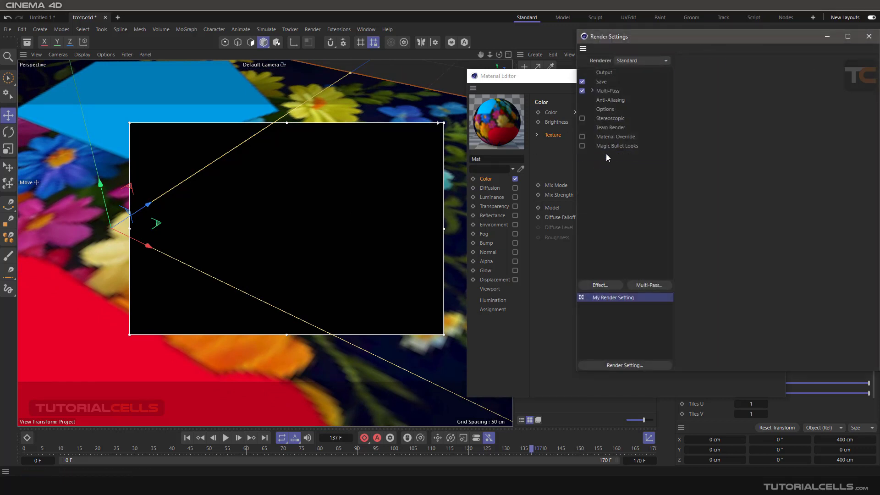
left_click(869, 36)
Set the Color texture's Blur Scale to -14%.
mouse_move(646, 156)
left_mouse_down()
mouse_move(627, 165)
mouse_move(647, 166)
mouse_move(637, 167)
left_mouse_up()
type("10")
key("Return")
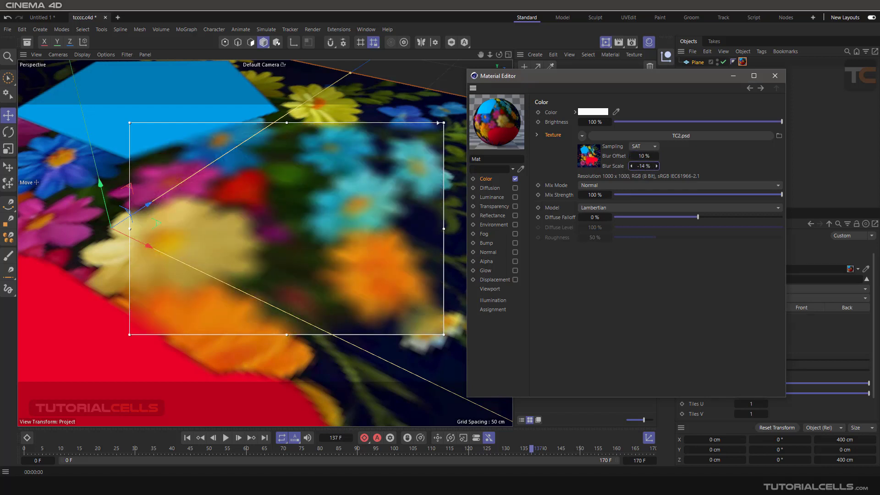
Reset the Color texture's Blur Scale and Blur Offset to 0%.
double_click(649, 166)
type("0")
key("Return")
type("0")
key("Return")
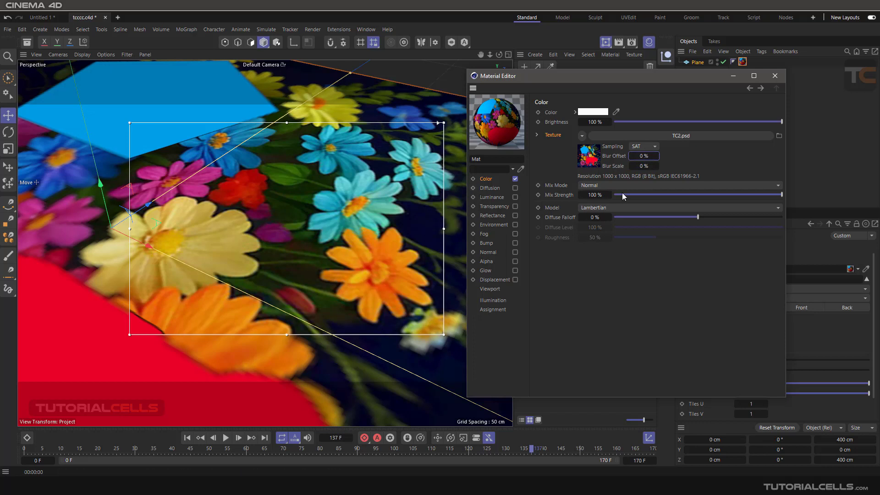
Compare the available sampling options and set the Color texture's sampling to MIP.
left_click(655, 147)
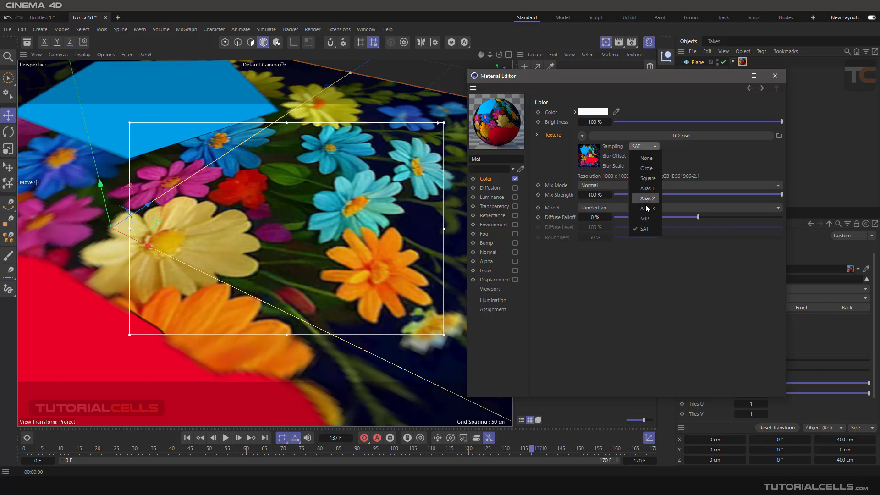
left_click(644, 230)
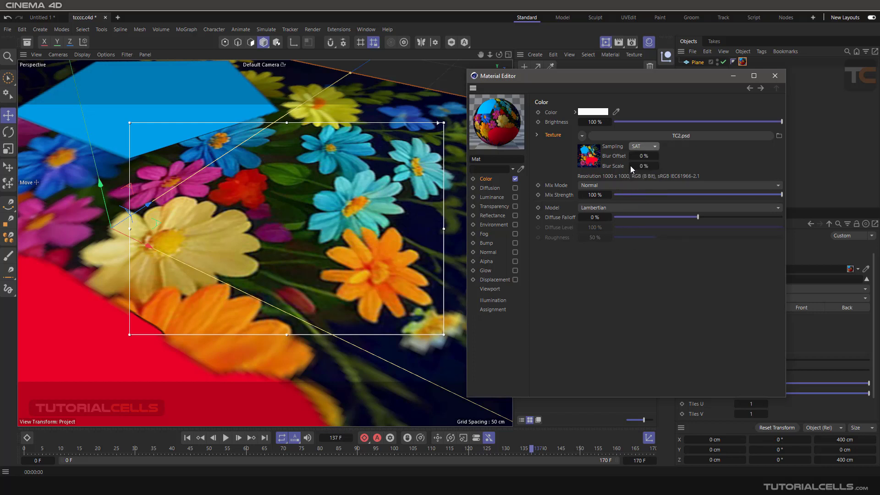
left_click(642, 147)
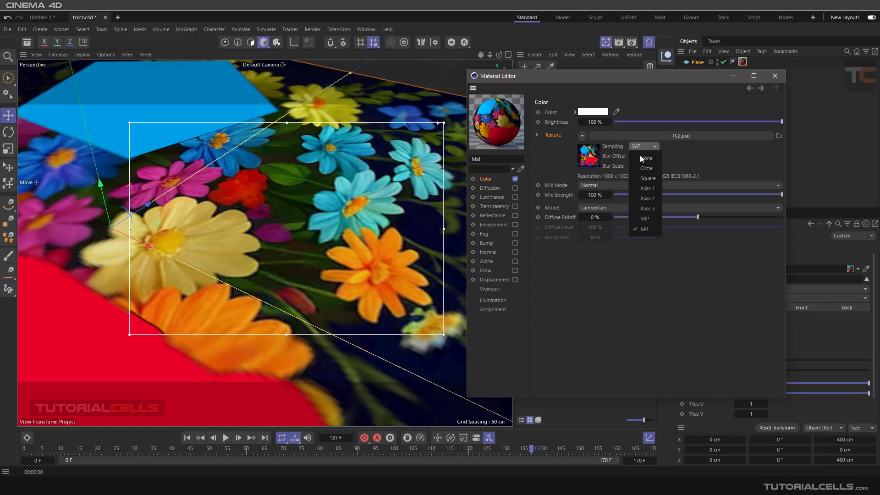
left_click(647, 220)
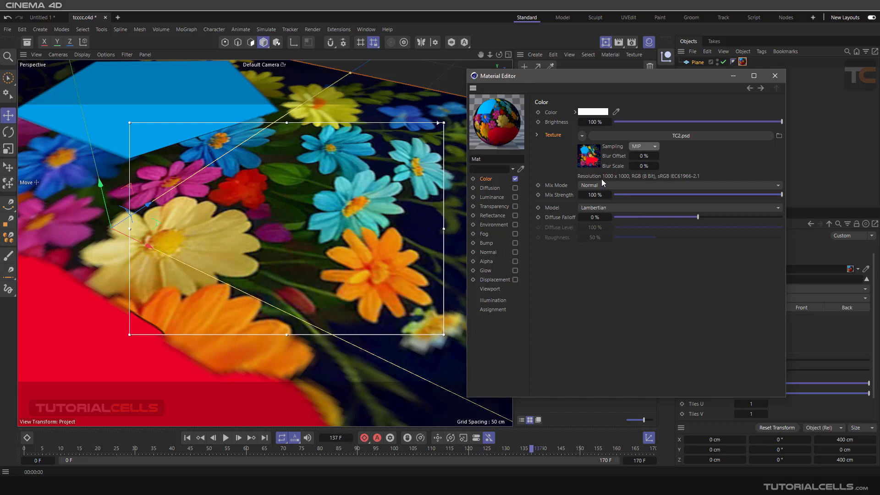
Change the Color channel's base color to turquoise with hue 163°, saturation 100% and value 100%.
left_click(593, 111)
left_click_drag(553, 174, 567, 159)
left_click(650, 197)
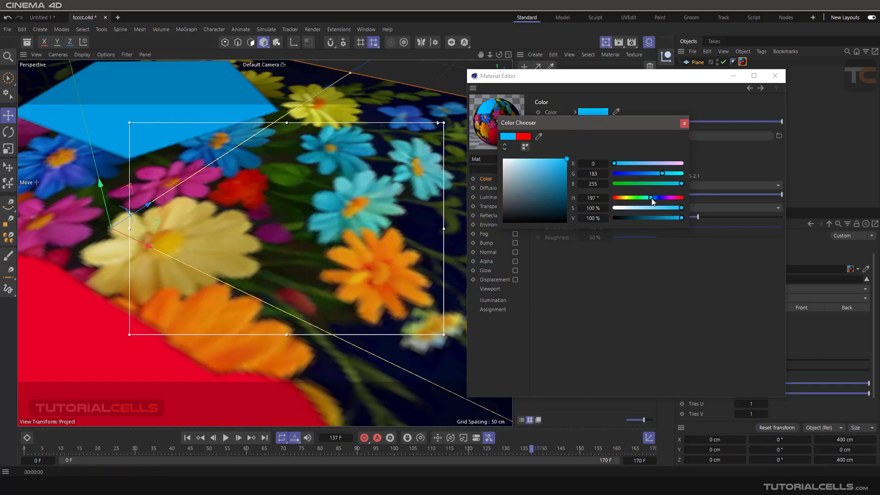
left_click_drag(652, 198, 645, 197)
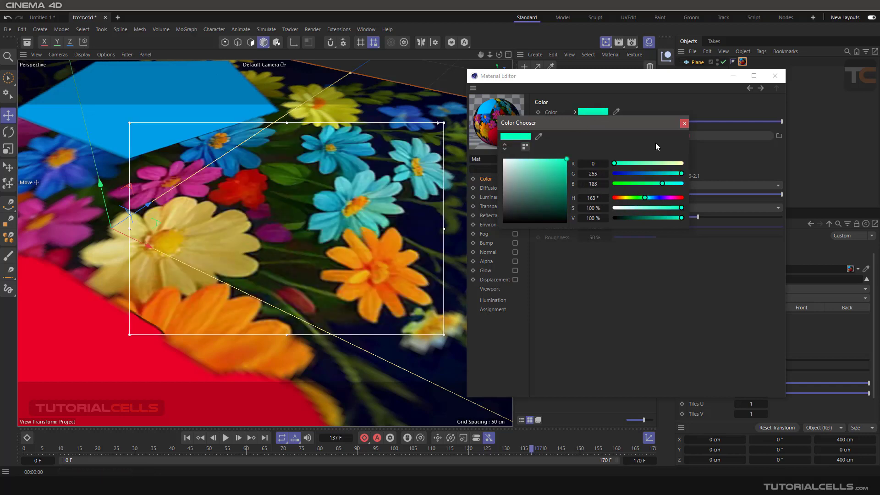
left_click(684, 123)
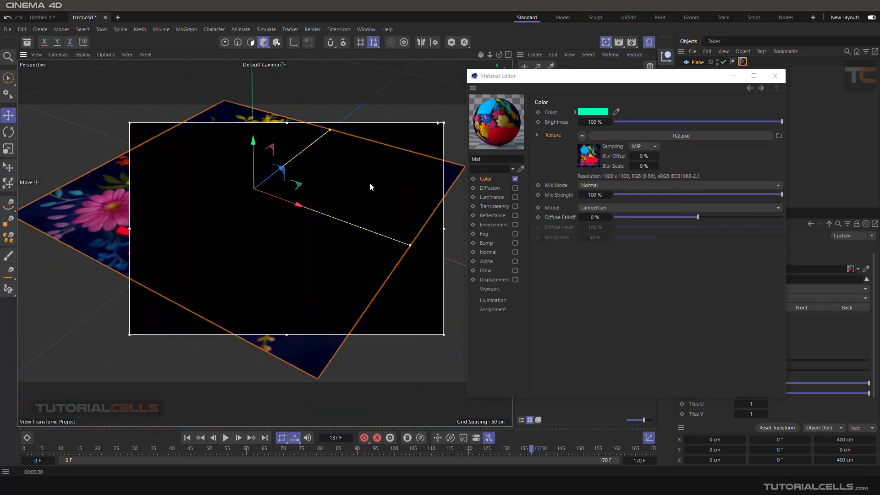
Try the Add, Subtract and Multiply mix modes on the texture and return the Mix Mode to Normal.
left_click_drag(326, 215, 390, 207, "alt")
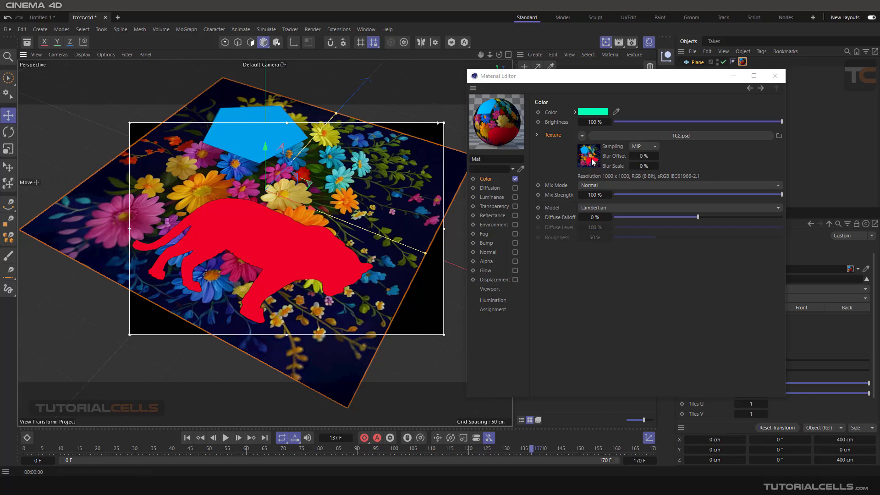
left_click(556, 187)
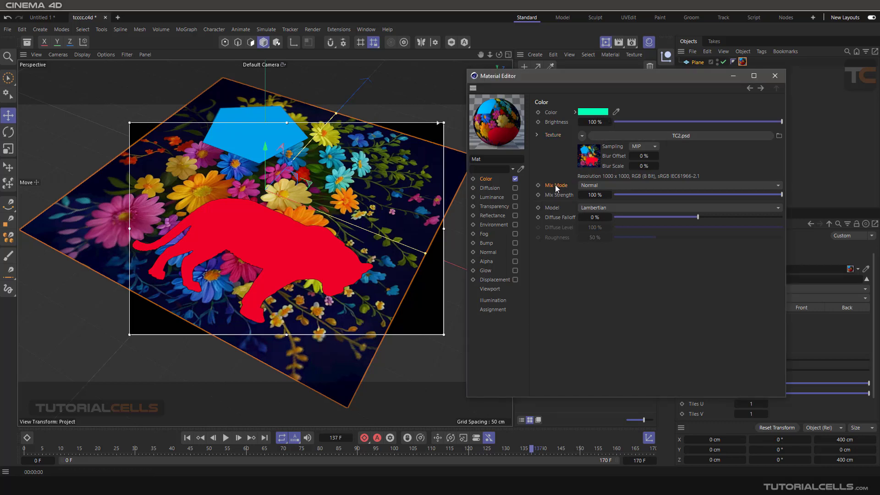
left_click(589, 185)
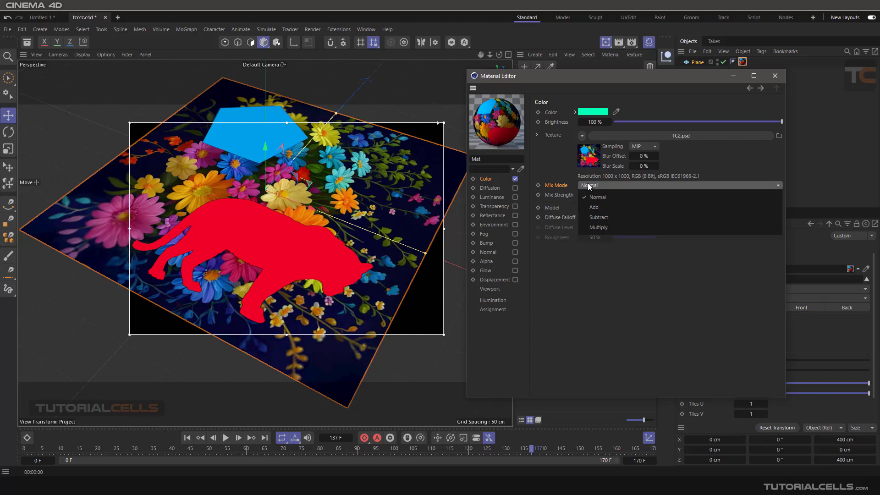
left_click(593, 208)
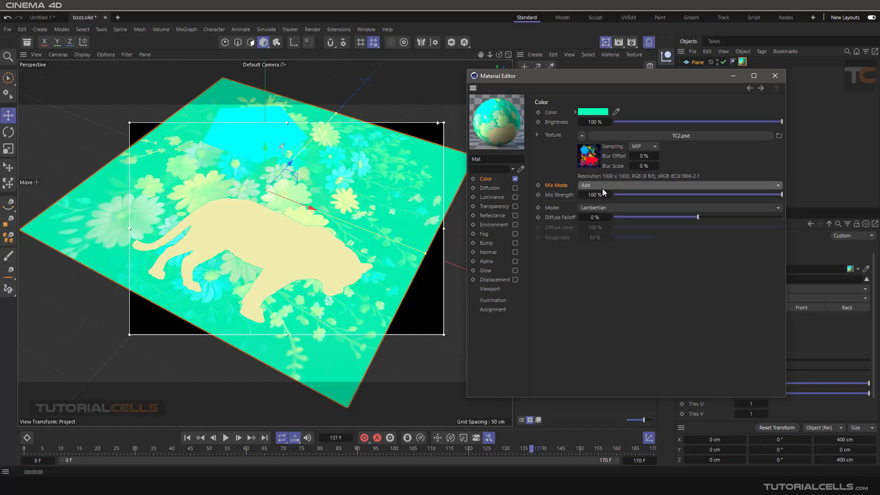
left_click(601, 185)
left_click(603, 215)
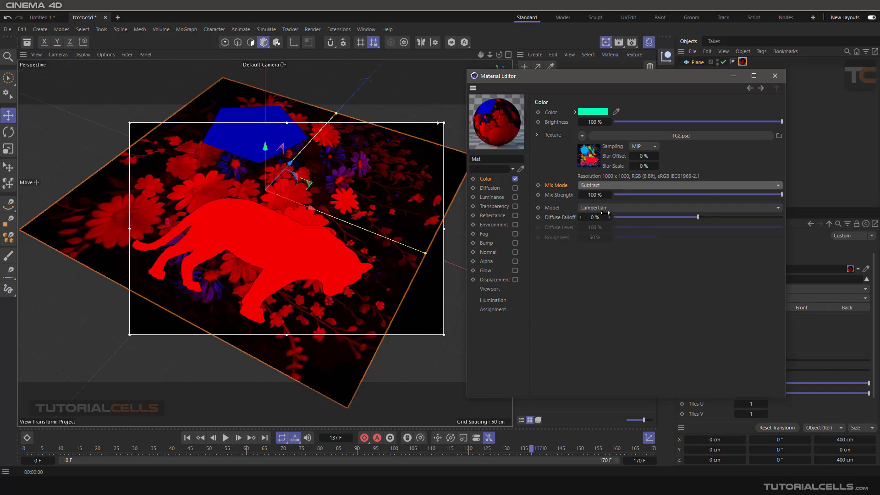
left_click(600, 185)
left_click(604, 226)
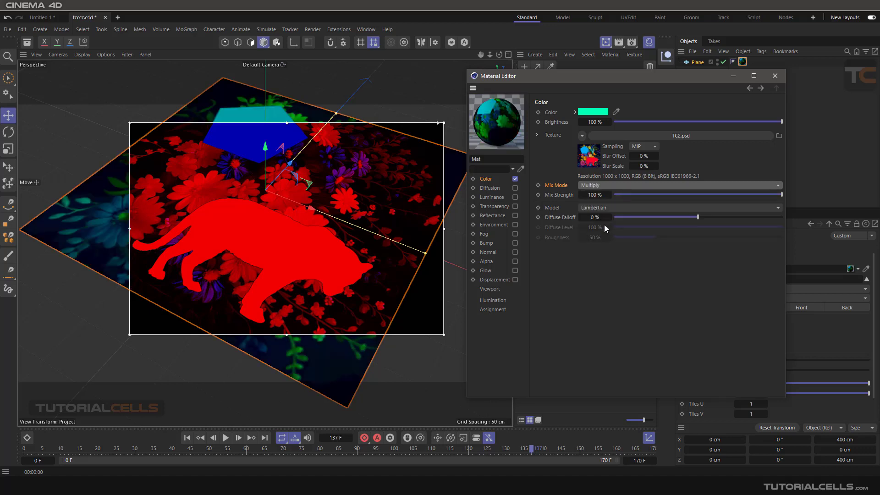
left_click(598, 185)
left_click(598, 196)
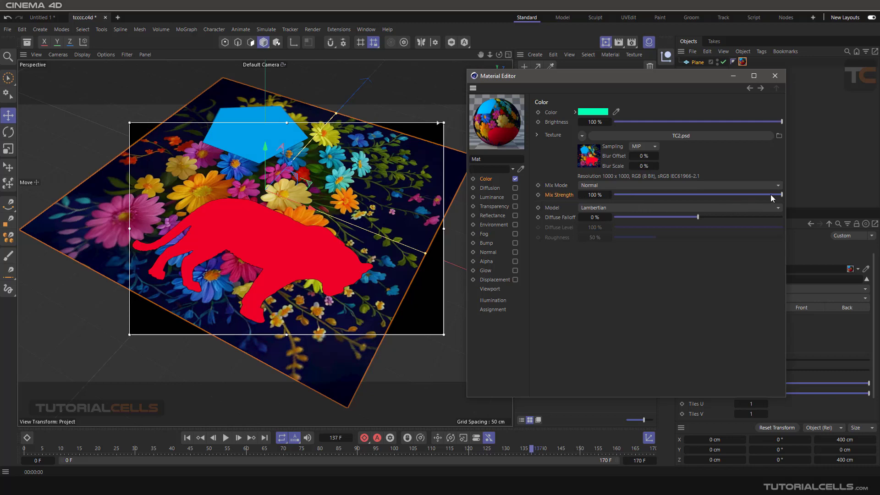
Try a texture Mix Strength of 0% and return it to 100%.
left_click_drag(781, 195, 602, 205)
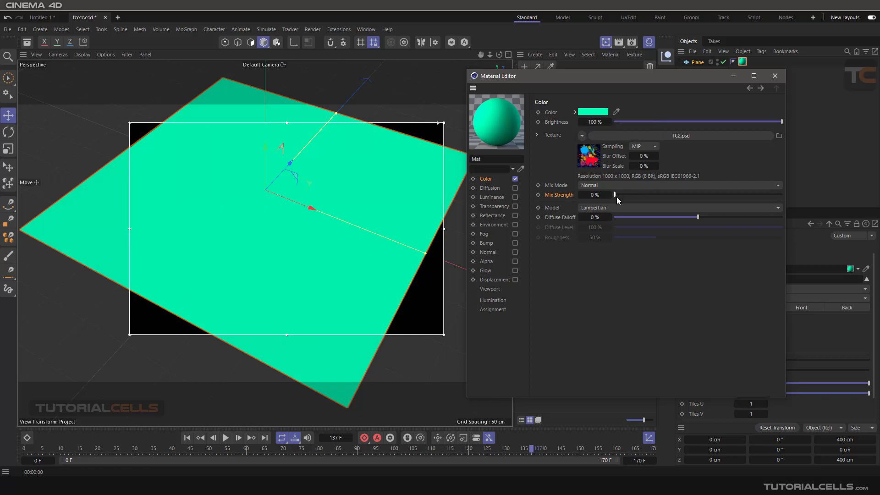
left_click_drag(617, 198, 801, 197)
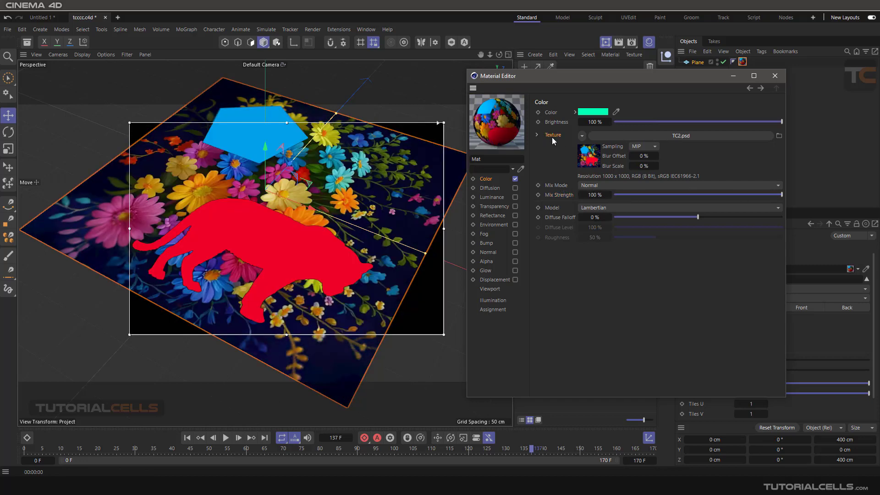
left_click(580, 186)
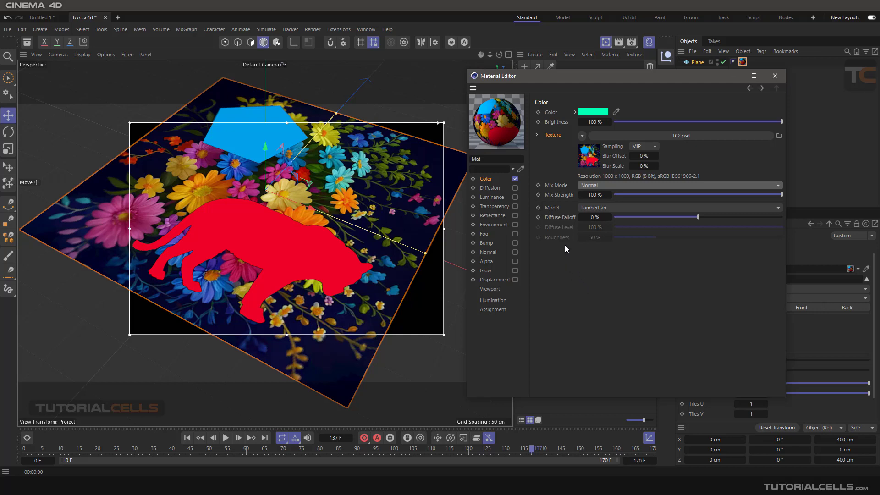
Review the Color channel's shading Model options and close the Material Editor.
left_click(604, 208)
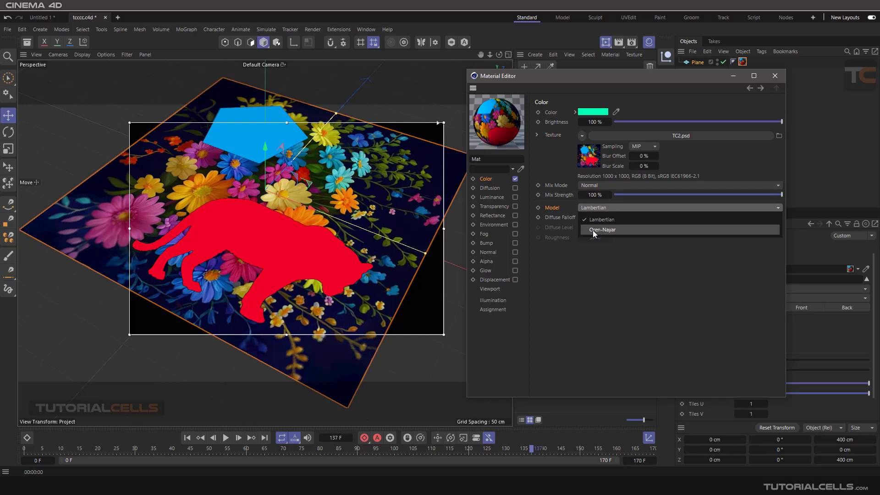
left_click(585, 259)
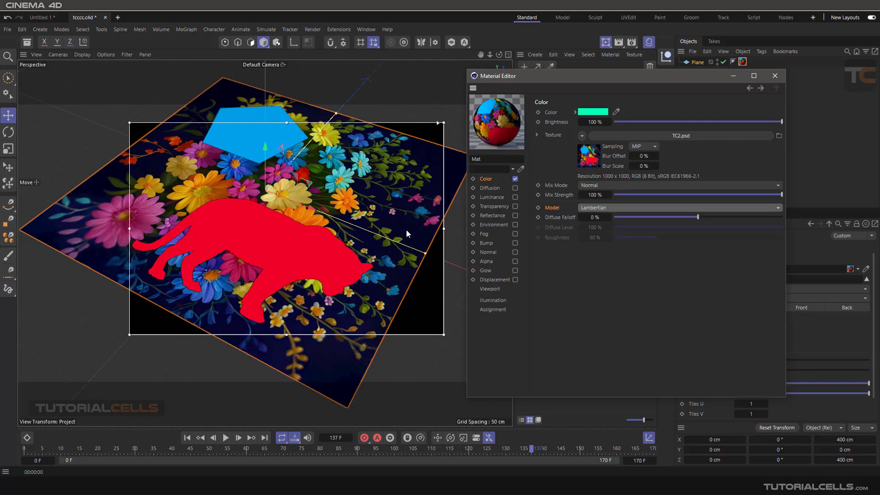
left_click(775, 76)
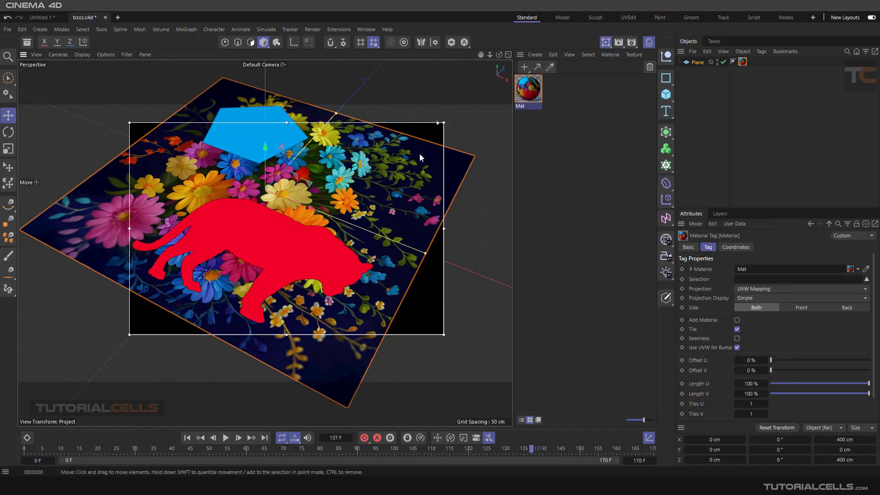
Add a sphere primitive and raise it above the plane to a Y position of about 50 cm.
scroll(339, 209, "down", 3)
left_click_drag(339, 210, 342, 199, "alt")
middle_click_drag(341, 199, 344, 212, "alt")
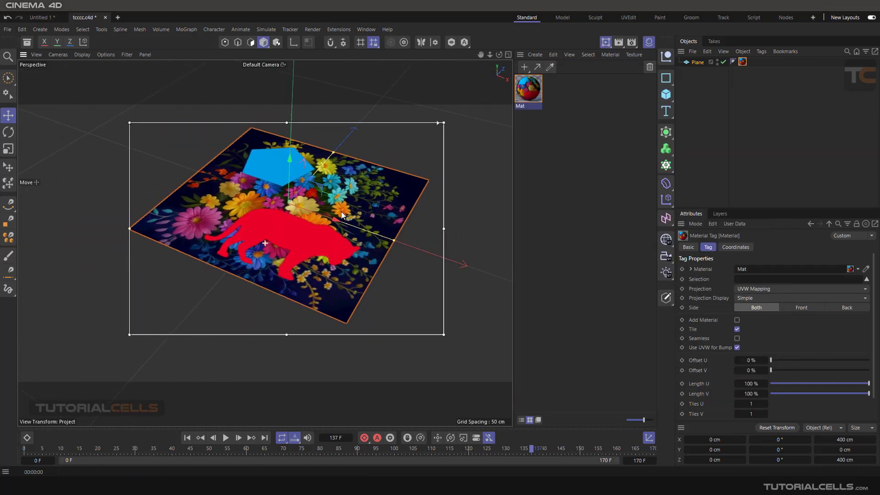
left_click(665, 94)
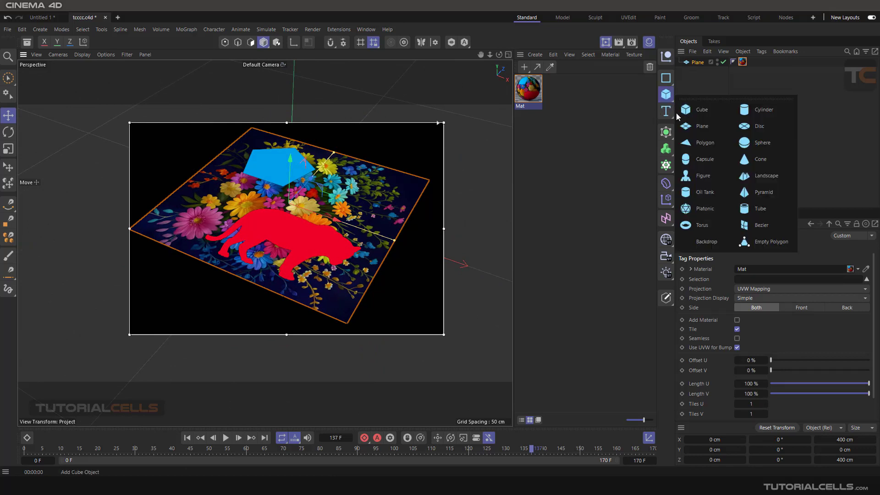
left_click(776, 142)
left_click_drag(323, 226, 308, 189)
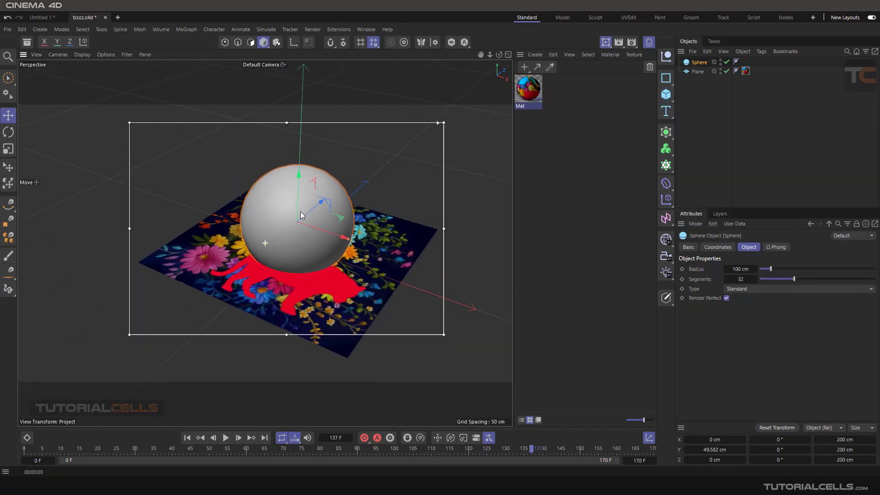
Try the Mat material on the sphere and delete the sphere from the scene.
scroll(301, 211, "up", 3)
left_click_drag(329, 133, 281, 196)
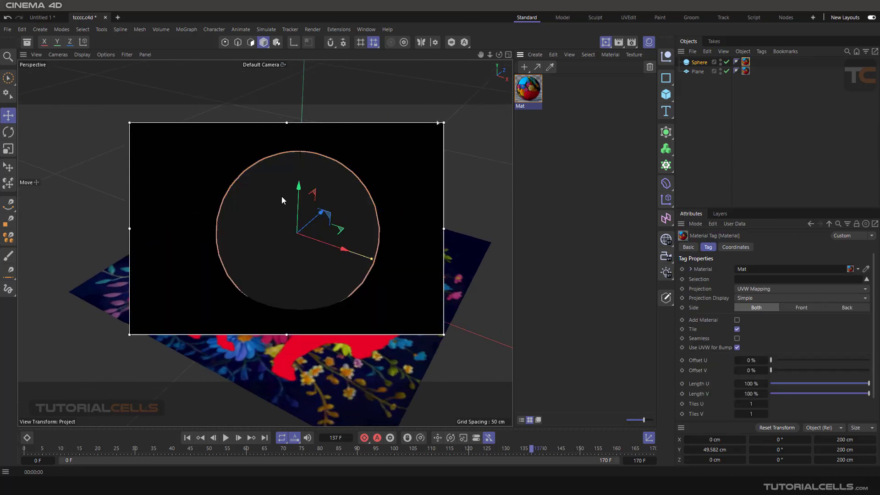
scroll(298, 245, "up", 2)
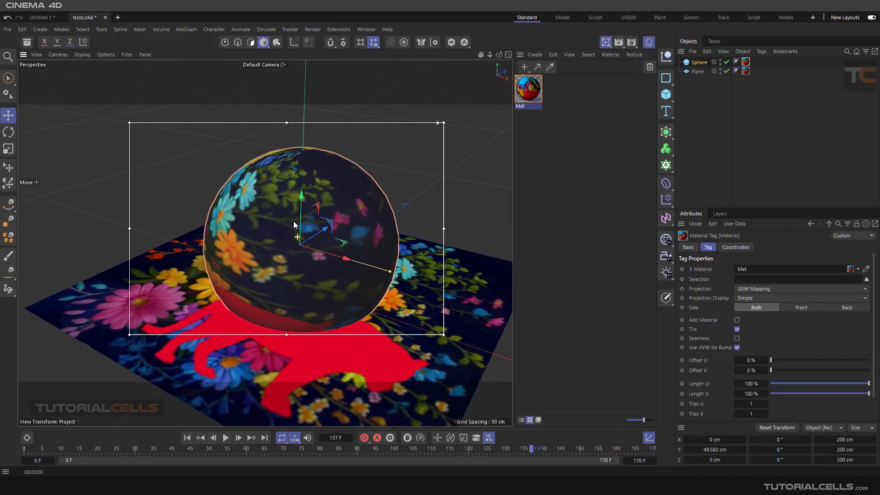
left_click(699, 63)
key("Delete")
Open the Mat material in the Material Editor and turn off the Interactive Render Region.
left_click_drag(340, 233, 351, 253, "alt")
middle_click_drag(351, 253, 345, 203, "alt")
double_click(528, 88)
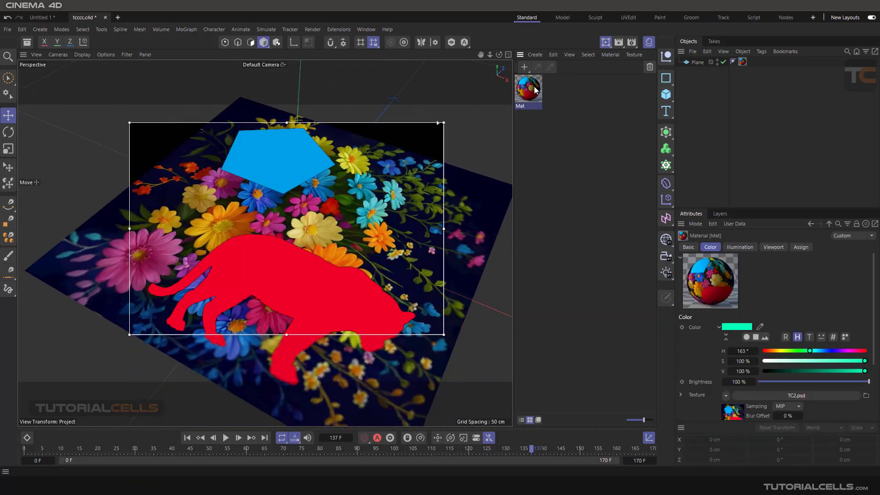
left_click_drag(557, 76, 491, 65)
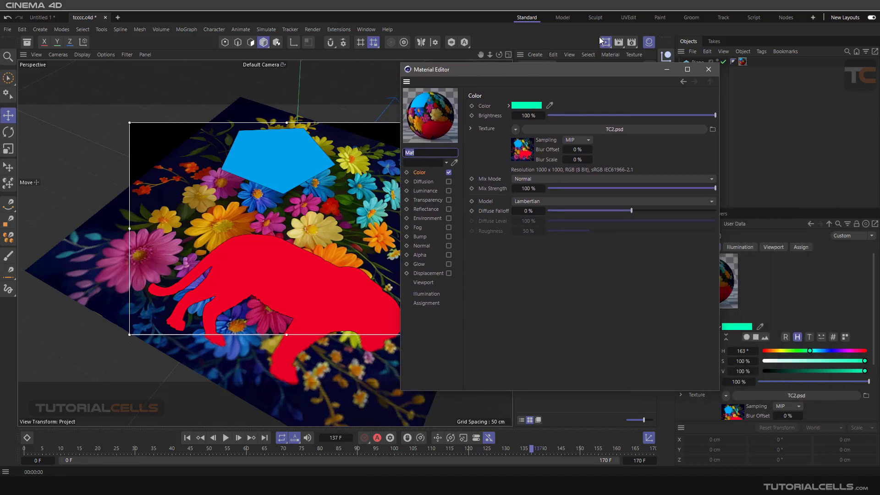
left_click(606, 44)
left_click(627, 107)
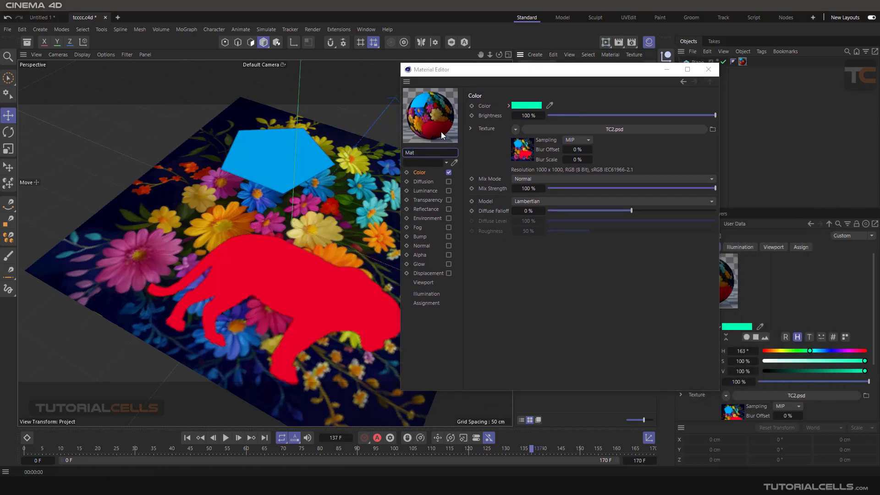
Open the Mat material's preview in a separate window, enlarge it and place it beside the Material Editor.
right_click(433, 116)
left_click(445, 147)
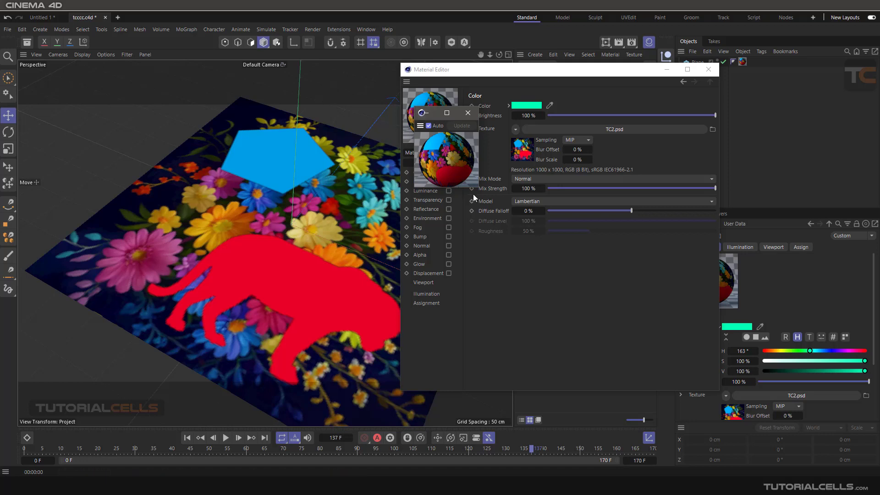
left_click_drag(478, 187, 626, 347)
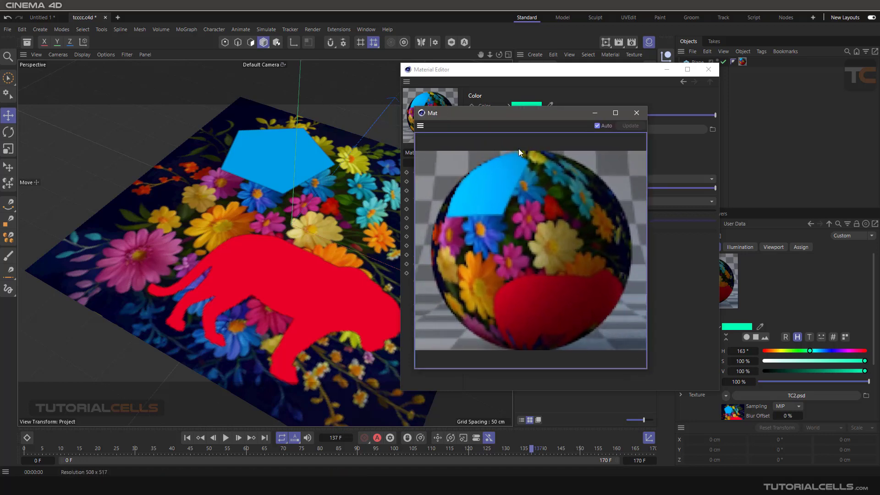
left_click_drag(518, 114, 263, 89)
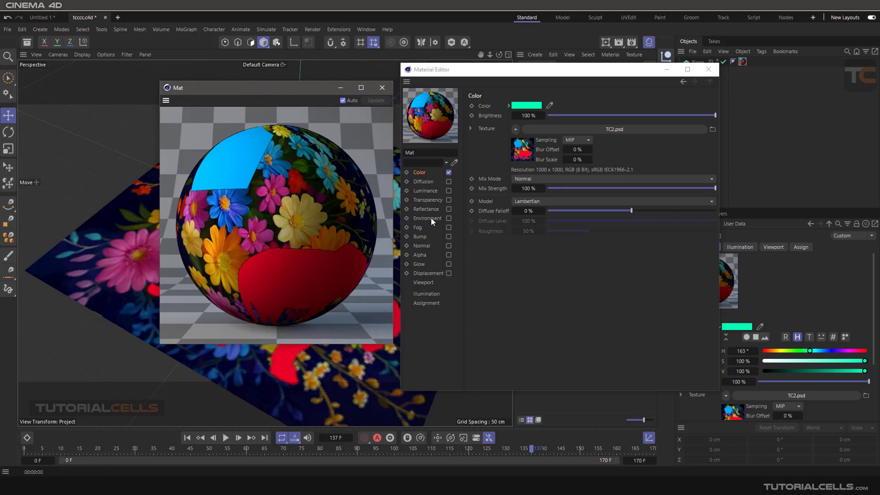
Enable the Reflectance channel of the Mat material with its Default Specular layer.
left_click(448, 210)
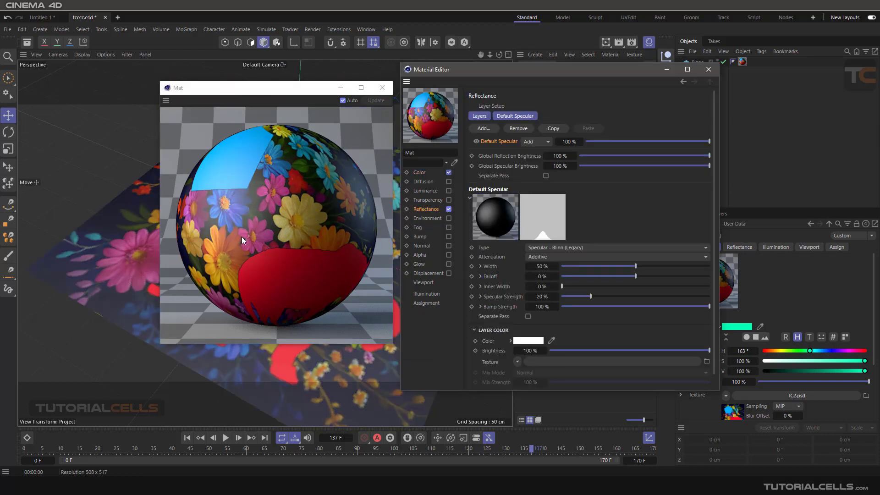
left_click(285, 215)
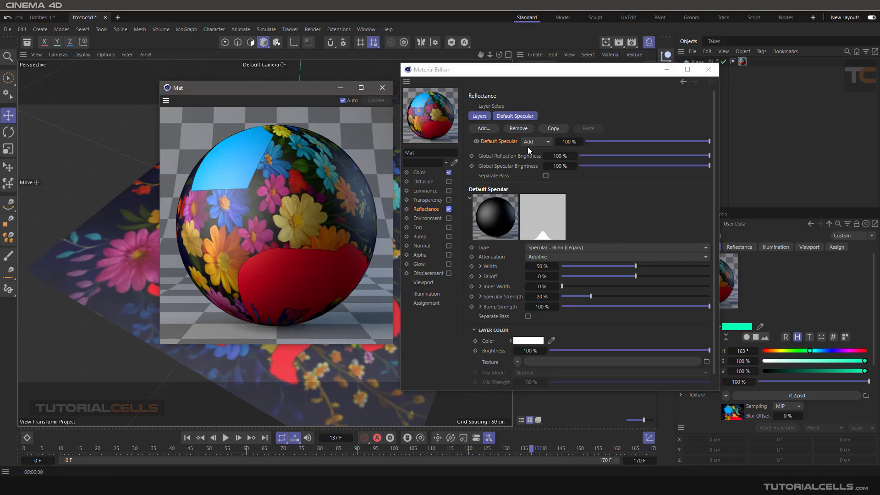
left_click_drag(524, 72, 531, 65)
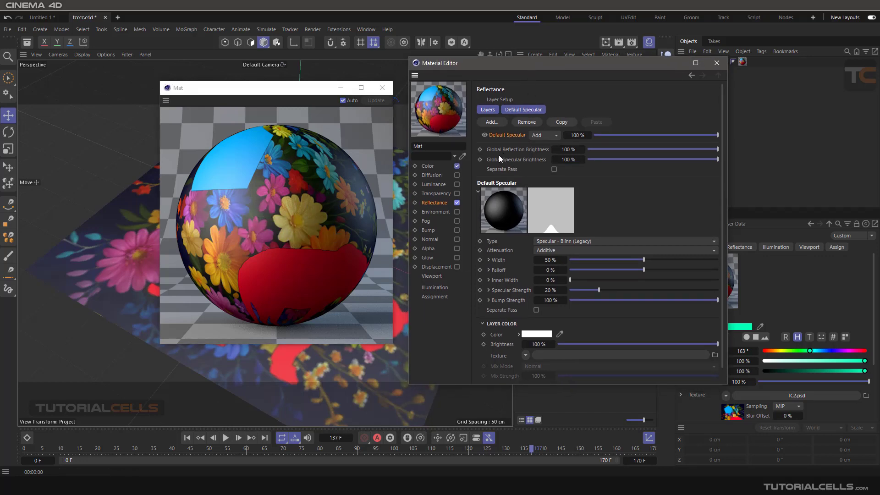
Set the Color channel's shading Model to Oren-Nayar, try a Diffuse Falloff of -100% and set it to 21%.
left_click(425, 167)
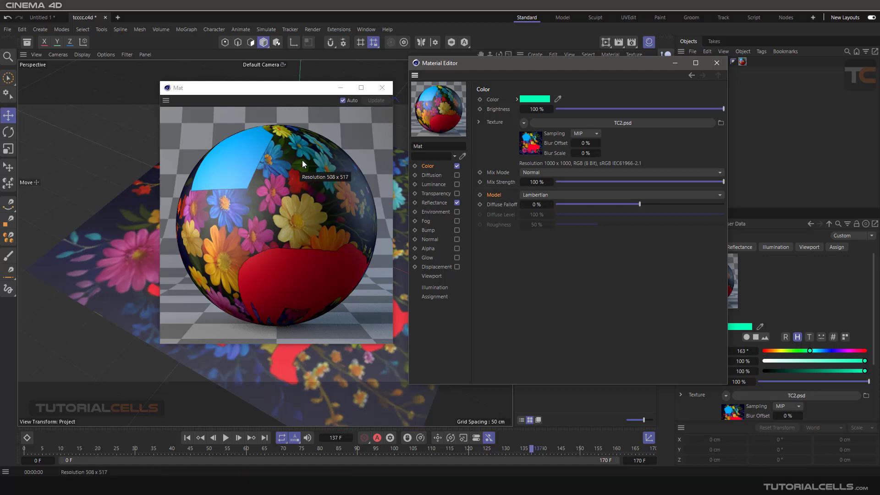
left_click(535, 195)
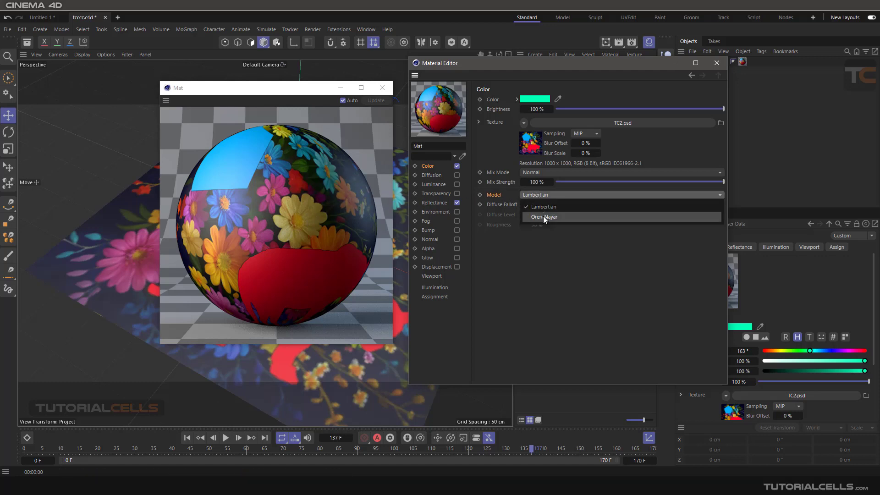
left_click(543, 216)
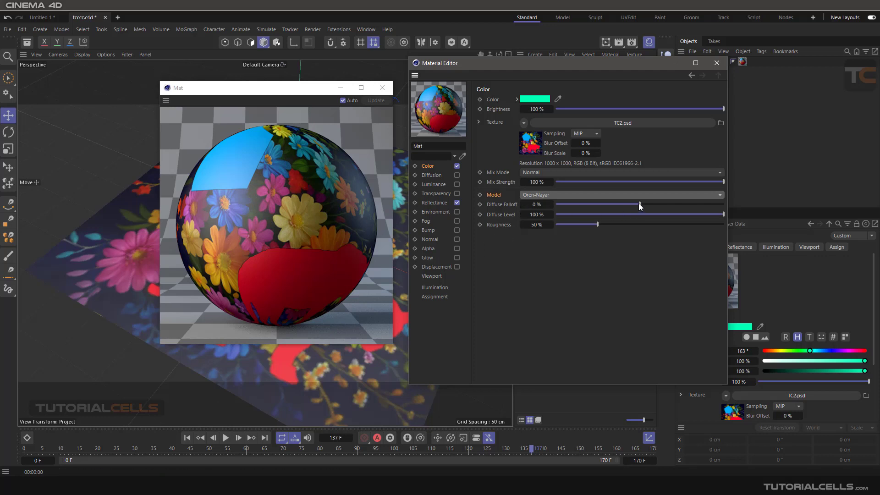
left_click_drag(639, 203, 554, 204)
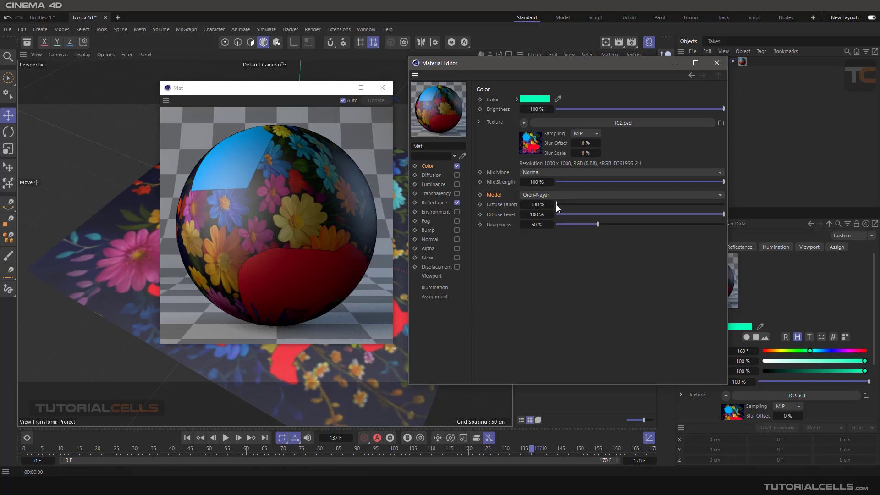
left_click_drag(595, 207, 658, 205)
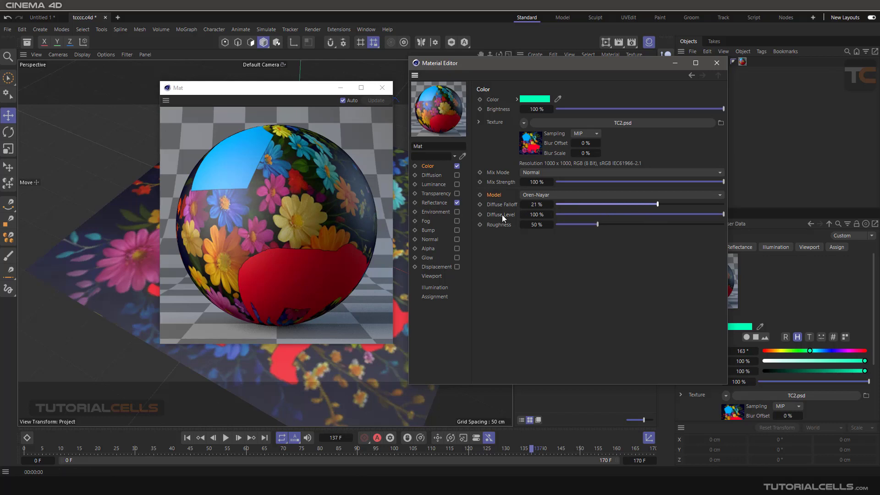
Try Oren-Nayar Roughness values of 200% and 3%, and set the Roughness to 39%.
left_click_drag(591, 224, 733, 226)
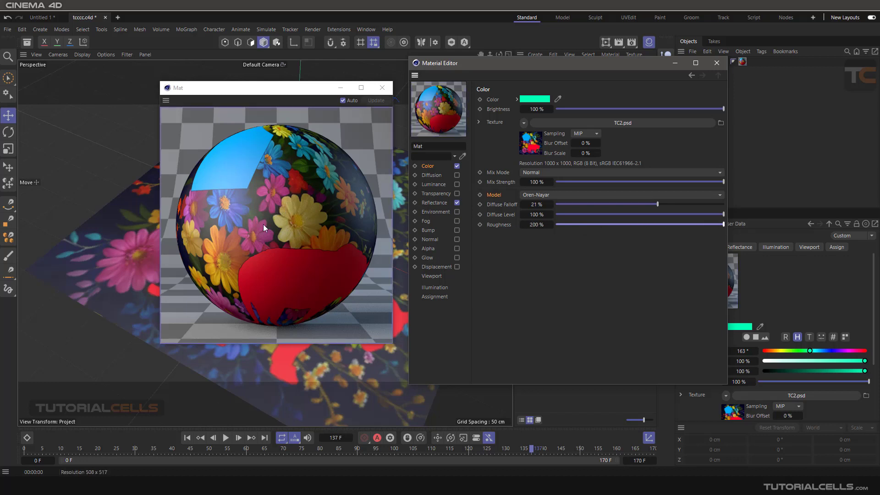
left_click_drag(591, 228, 587, 225)
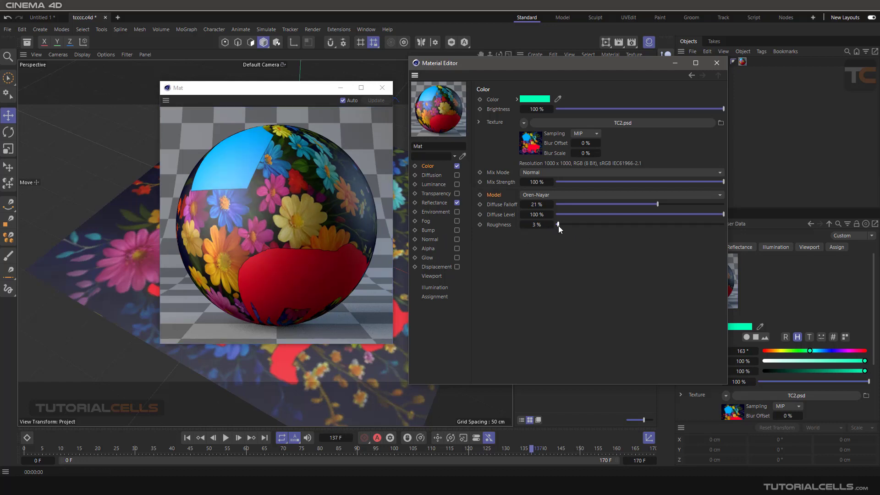
left_click_drag(557, 224, 589, 224)
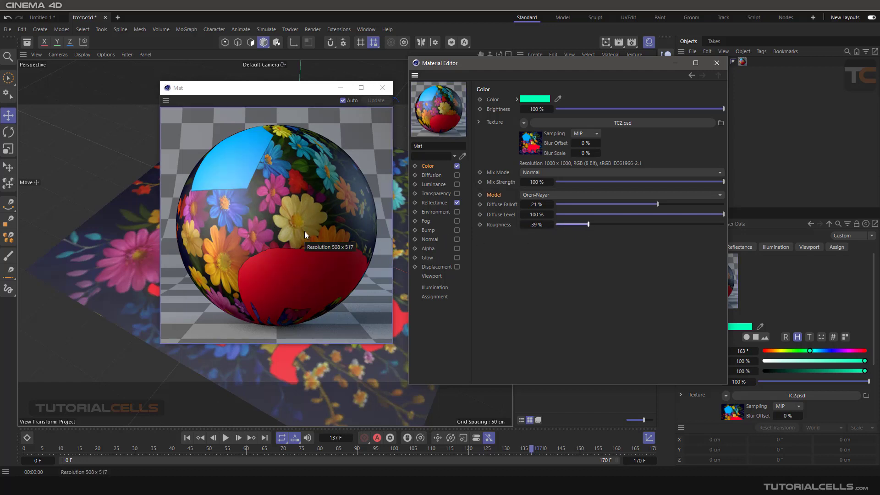
Return the shading Model to Lambertian and reset the Diffuse Falloff to 0%.
left_click(535, 195)
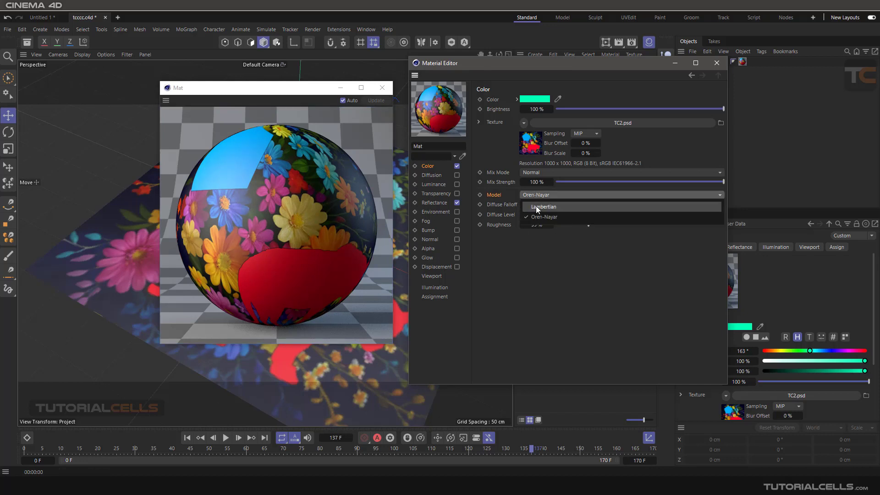
left_click(536, 206)
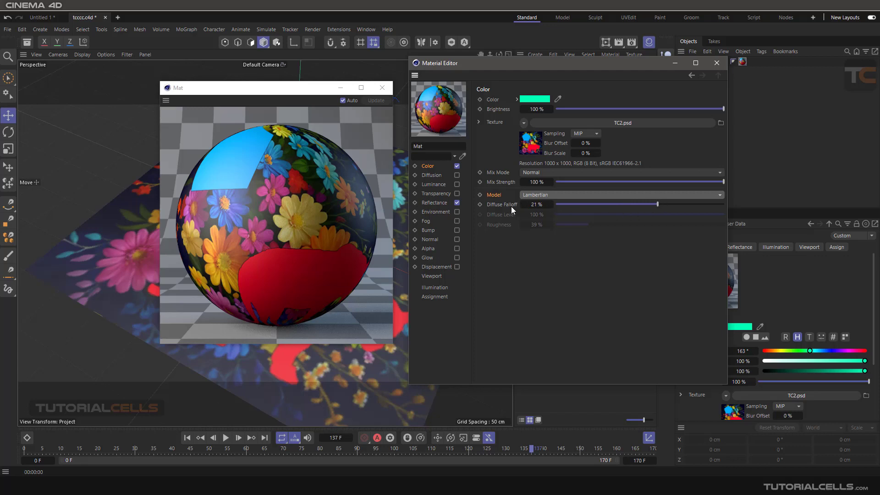
right_click(551, 204)
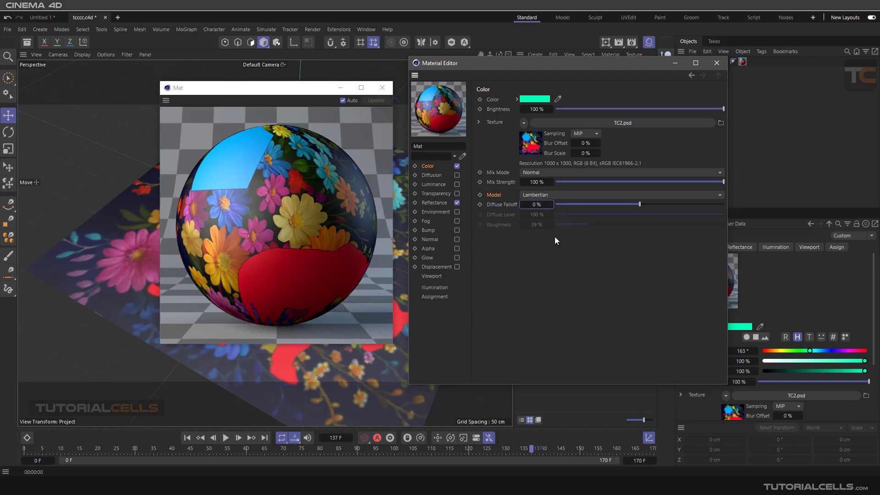
Open the TC2.psd texture's settings, look through its Basic, Shader and Animation properties, and close the enlarged material preview.
left_click(560, 122)
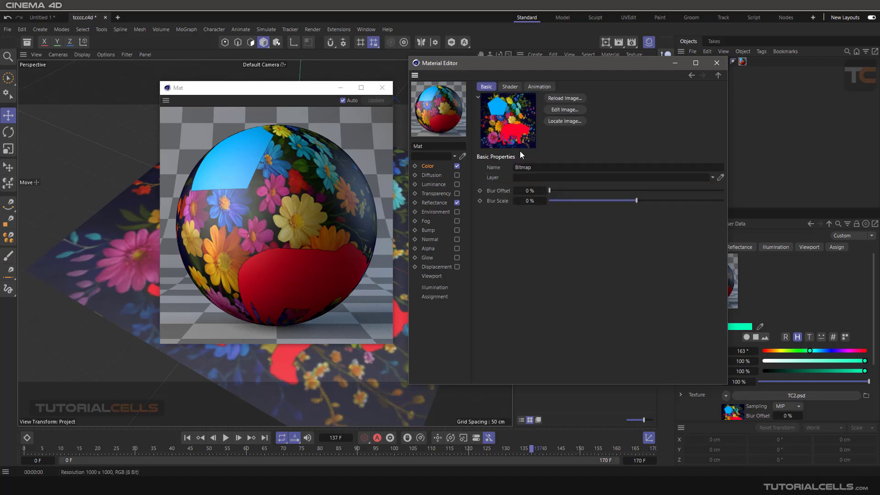
left_click(507, 87)
left_click(534, 86)
left_click(486, 87)
left_click(382, 87)
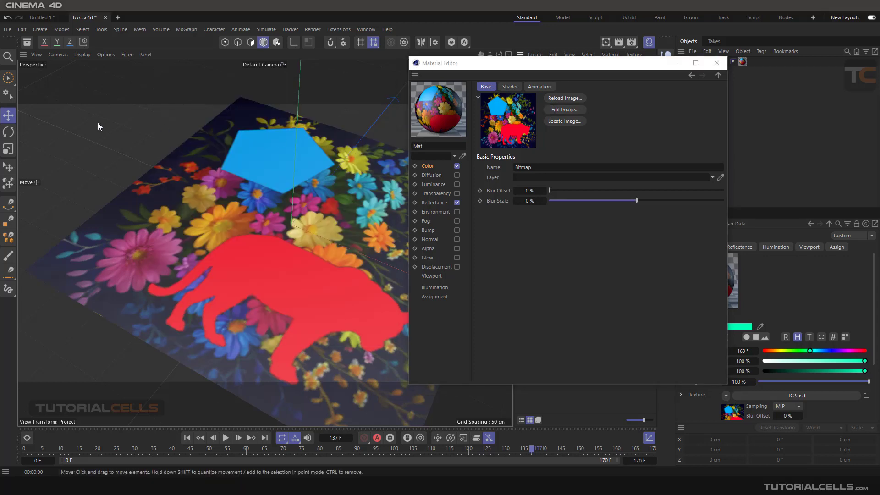
Check the Photoshop Path setting in the Projection Man preferences and close the Preferences.
left_click(22, 30)
left_click(76, 180)
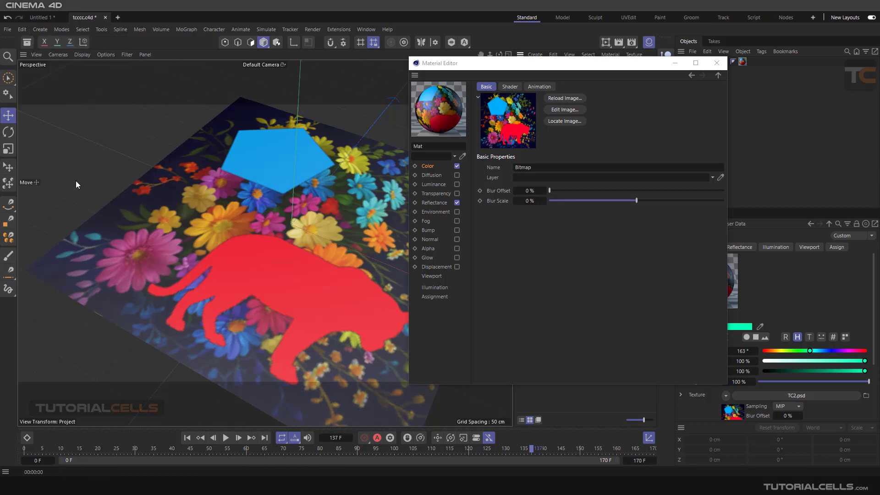
left_click_drag(223, 146, 271, 110)
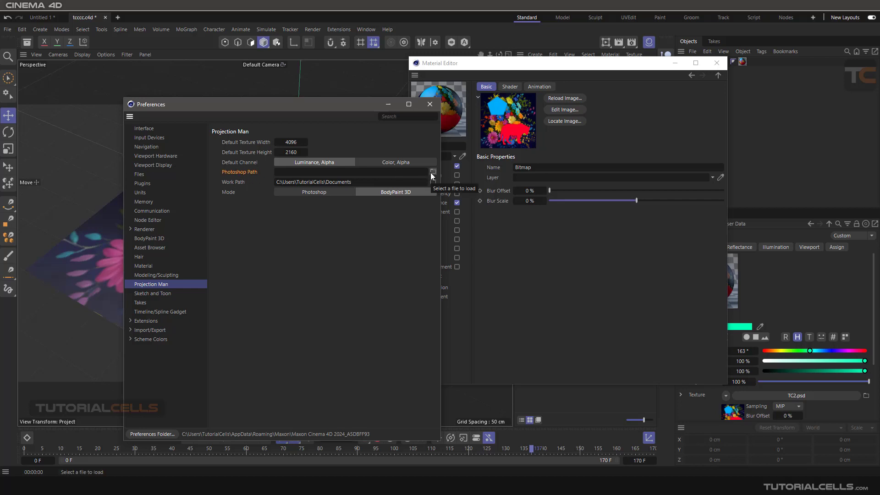
left_click(430, 104)
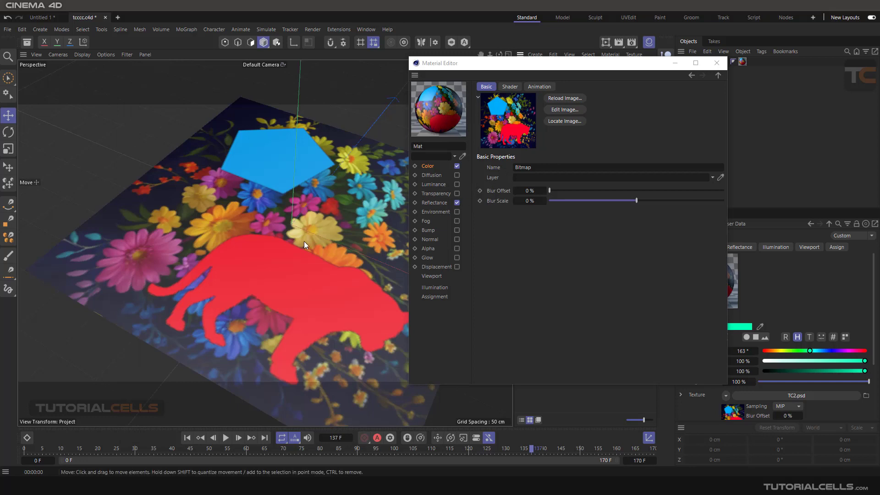
Review the bitmap's Basic layer and blur properties and its Shader Sampling options, keeping MIP sampling.
left_click(492, 177)
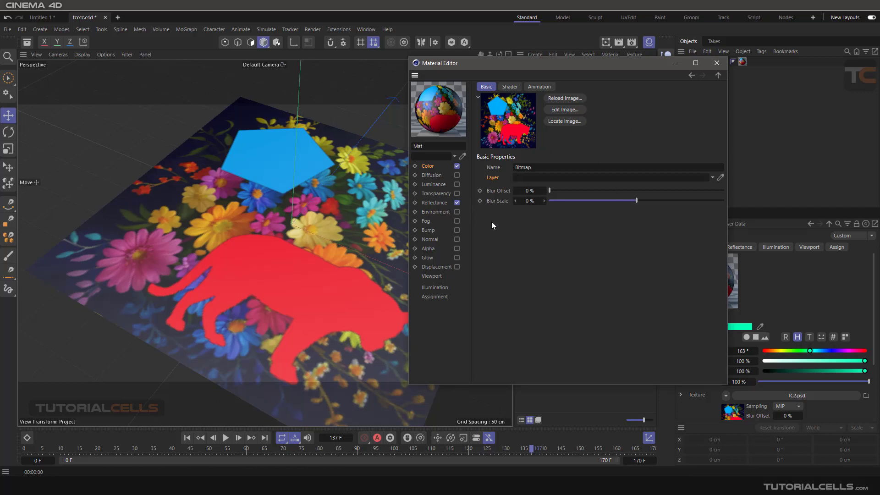
left_click(497, 202)
left_click(510, 87)
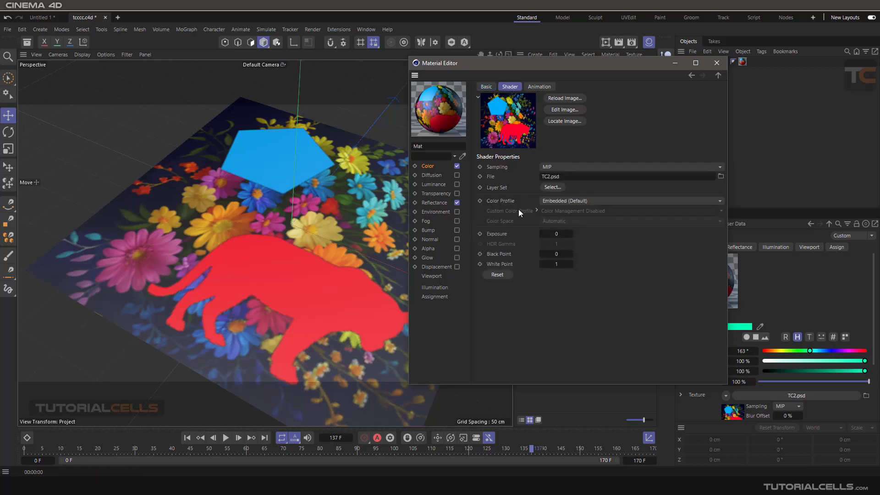
left_click(580, 169)
left_click(570, 165)
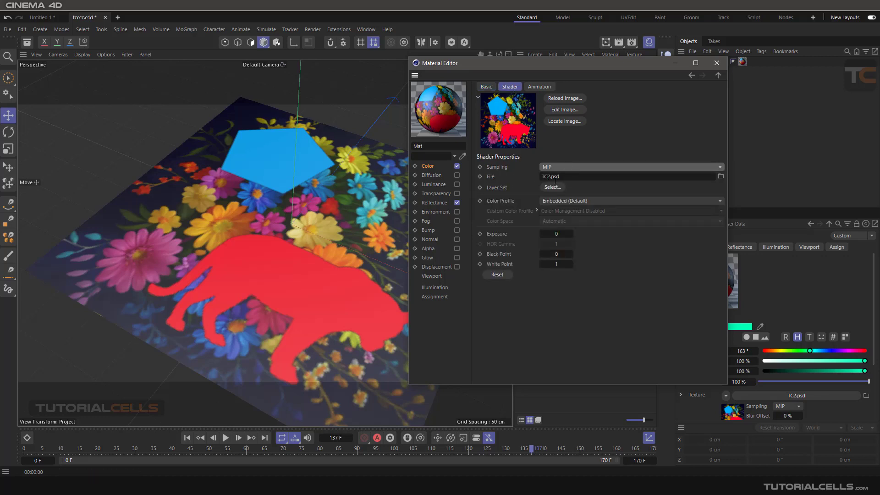
Toggle Show Layer Content off and on for TC2.psd's Layer Set, and limit the texture to the Tiger 1 layer.
left_click(501, 188)
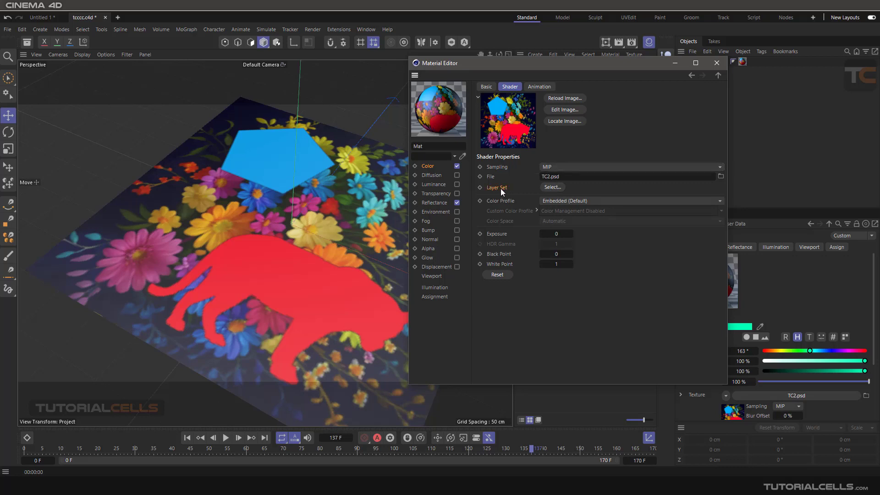
left_click(553, 187)
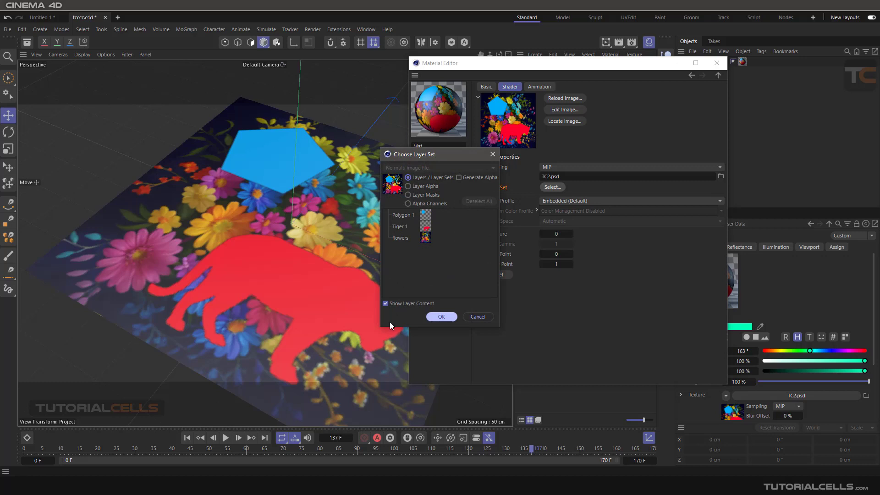
left_click(385, 305)
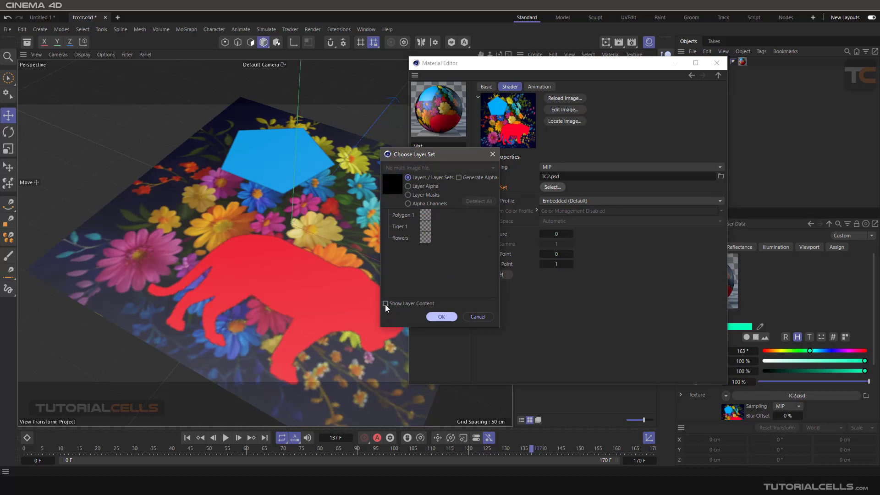
left_click(422, 304)
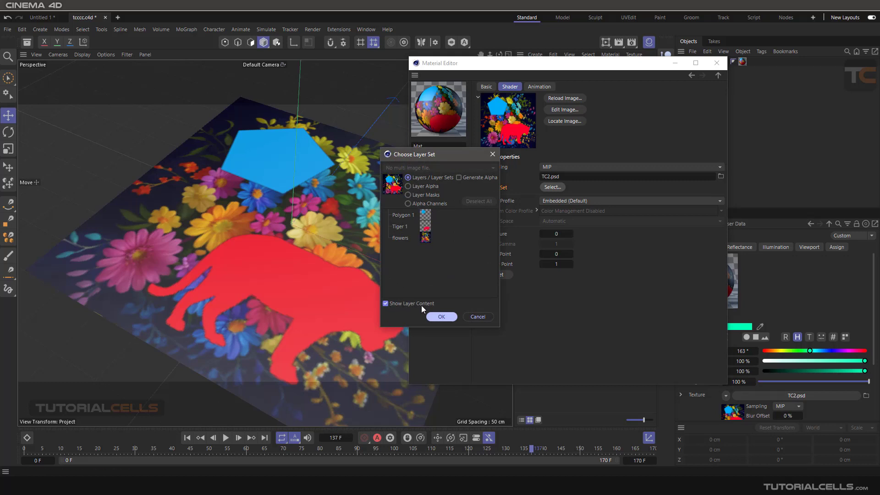
left_click(403, 228)
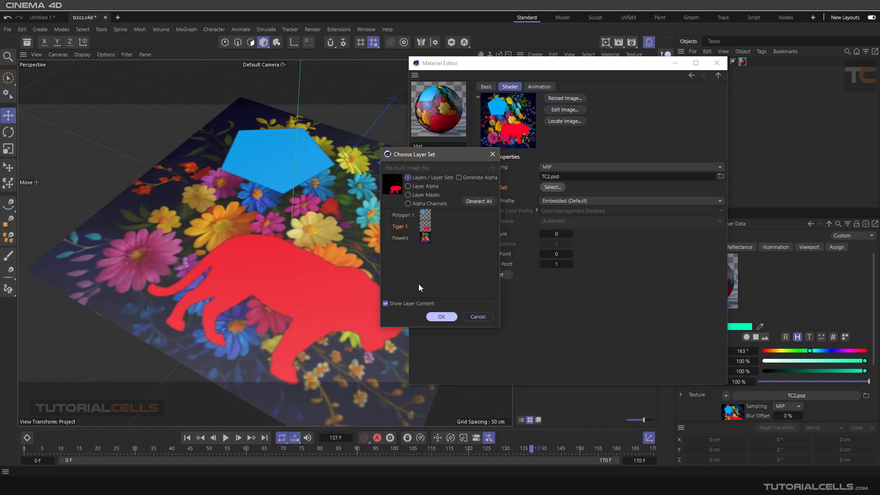
left_click(440, 317)
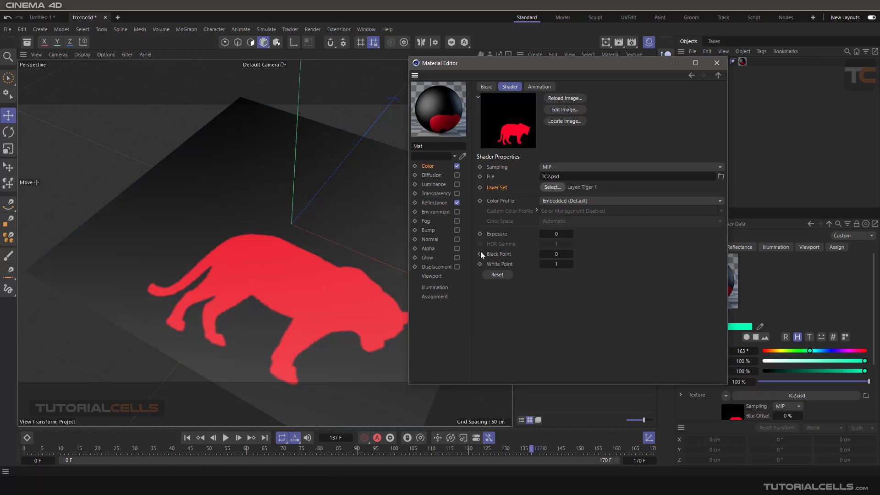
Enable Generate Alpha in the bitmap's Layer Set and switch the texture to the Polygon 1 layer.
left_click(545, 188)
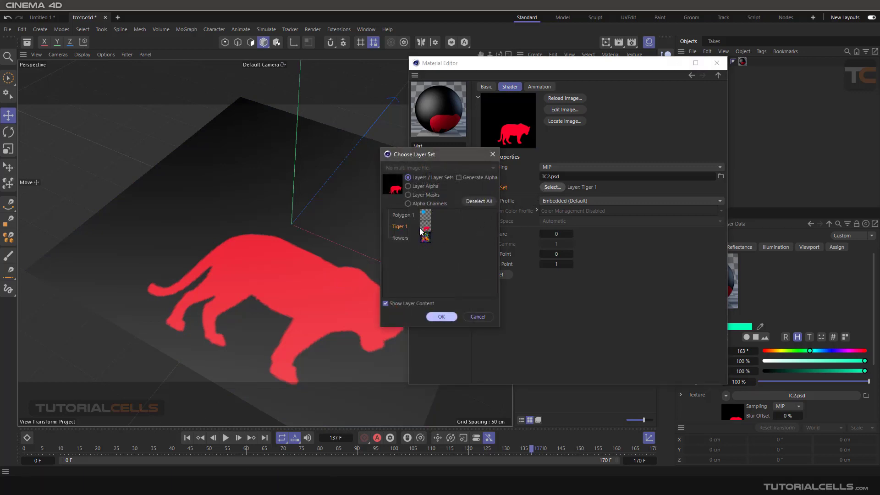
left_click(459, 178)
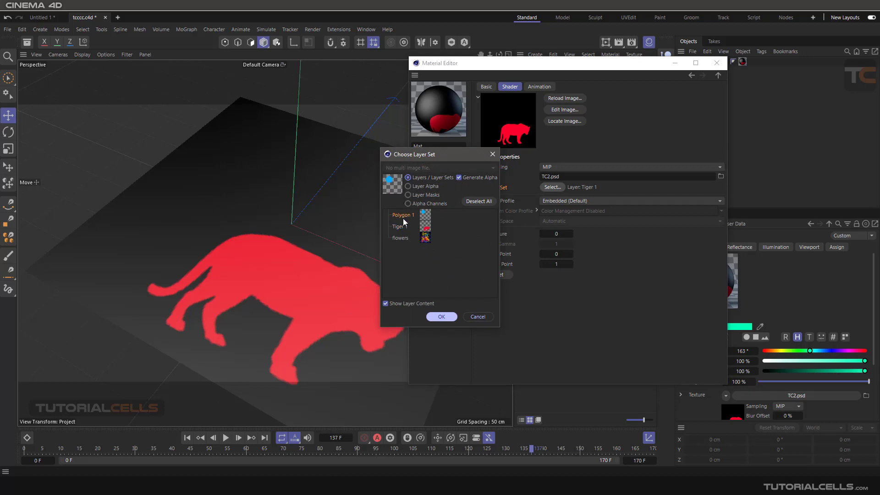
left_click(400, 238)
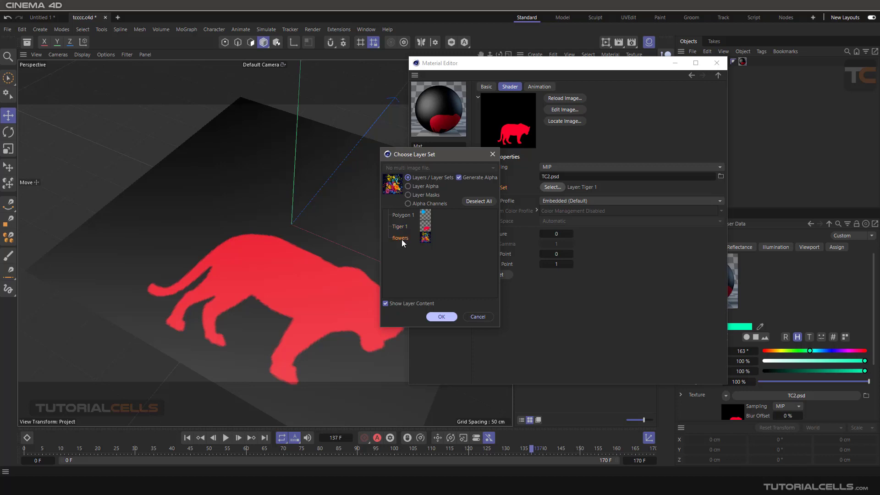
left_click(402, 215)
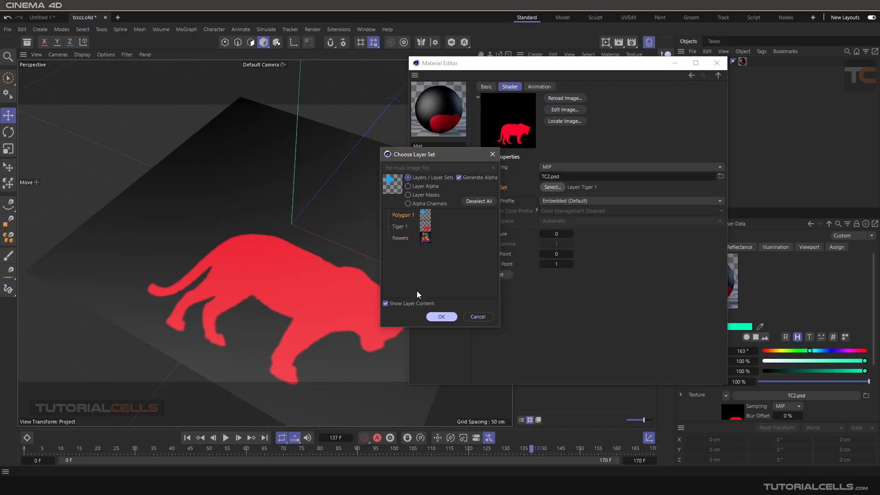
left_click(433, 316)
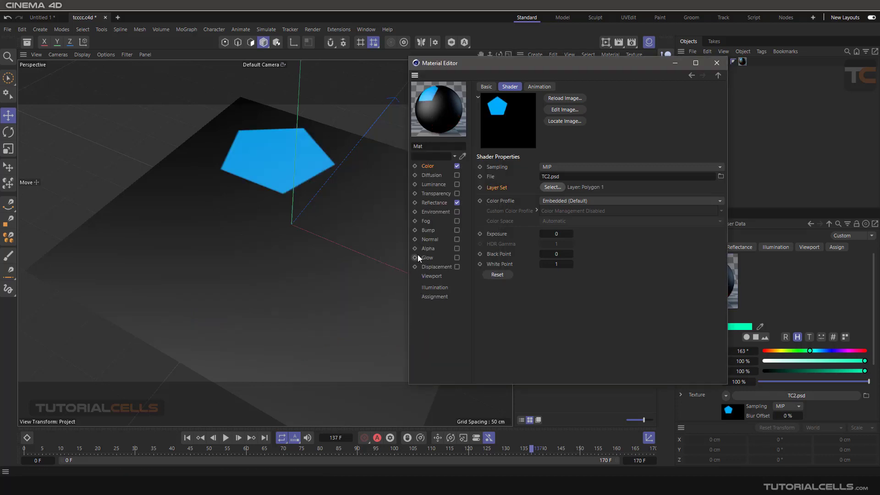
Return to the TC2.psd shader settings and include the Polygon 1, Tiger 1 and flowers layers in its Layer Set.
left_click(427, 166)
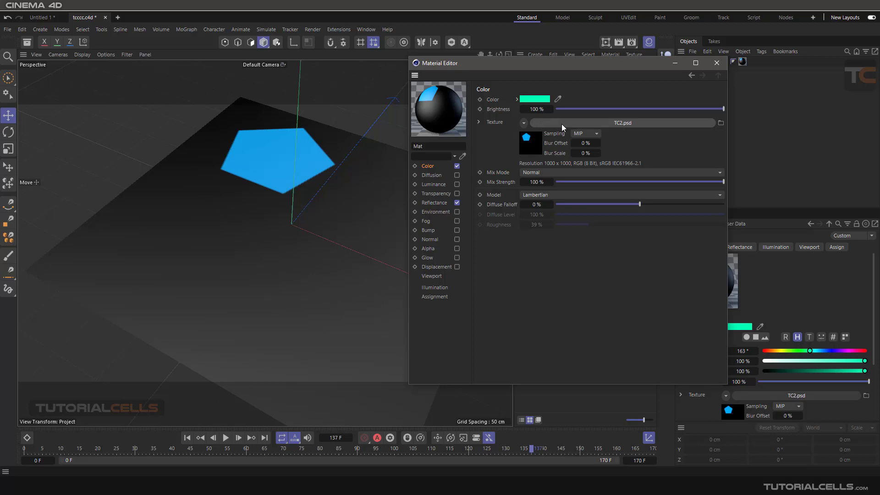
left_click(617, 123)
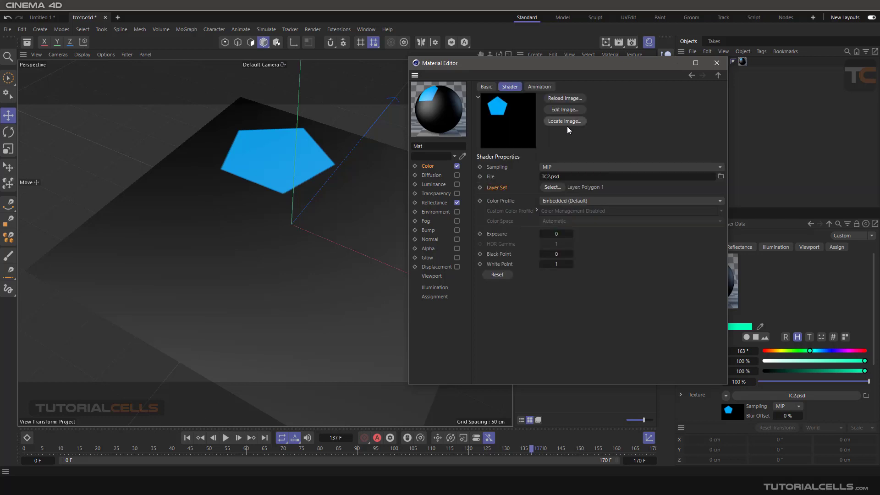
left_click(550, 188)
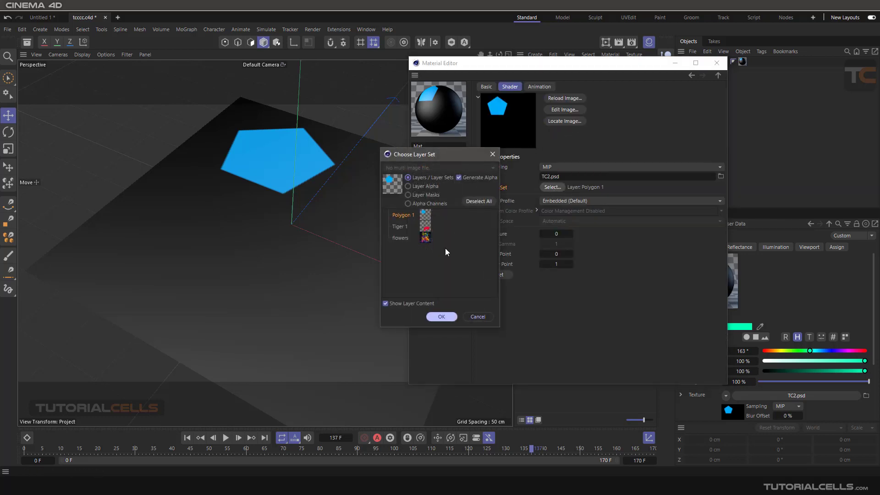
left_click_drag(445, 254, 362, 212)
left_click(444, 318)
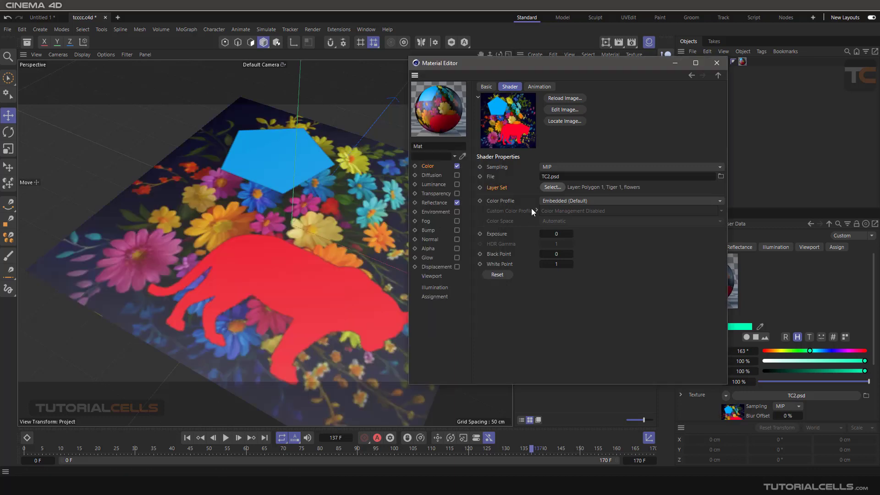
Check the bitmap's Color Profile options, try an Exposure of 2.34 and return it to 0.
left_click(557, 201)
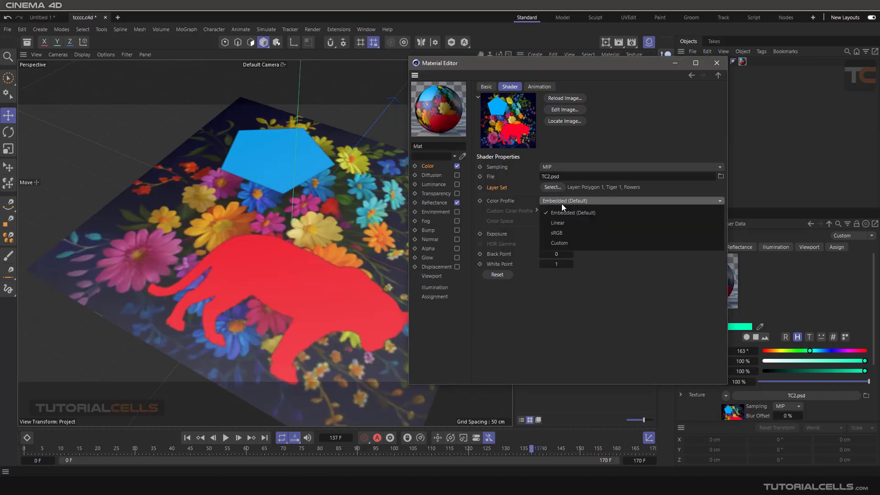
left_click(521, 301)
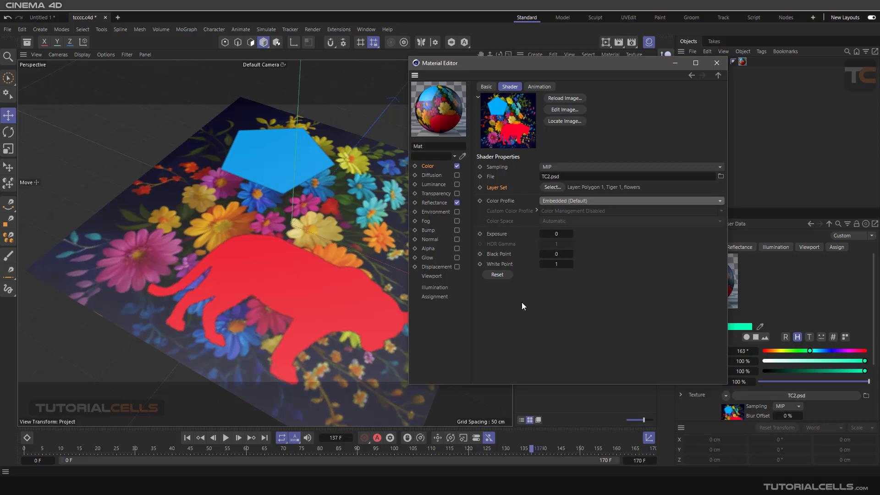
left_click_drag(556, 235, 663, 234)
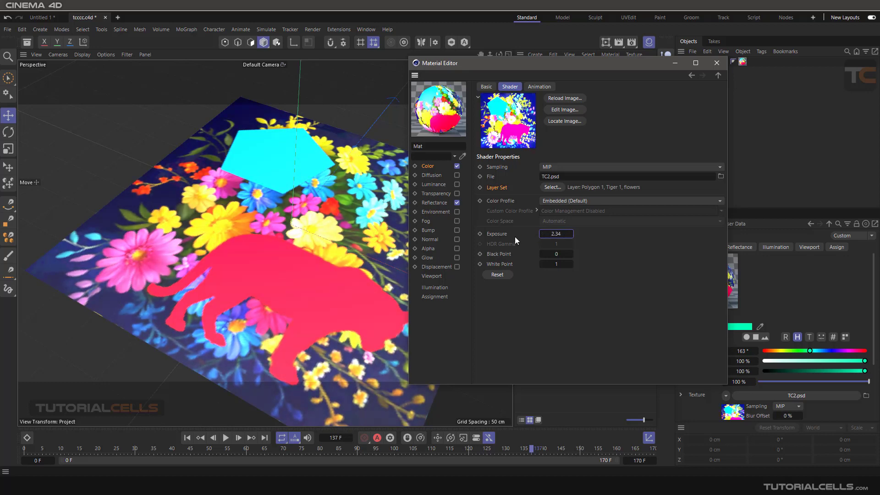
double_click(553, 235)
type("0")
key("Return")
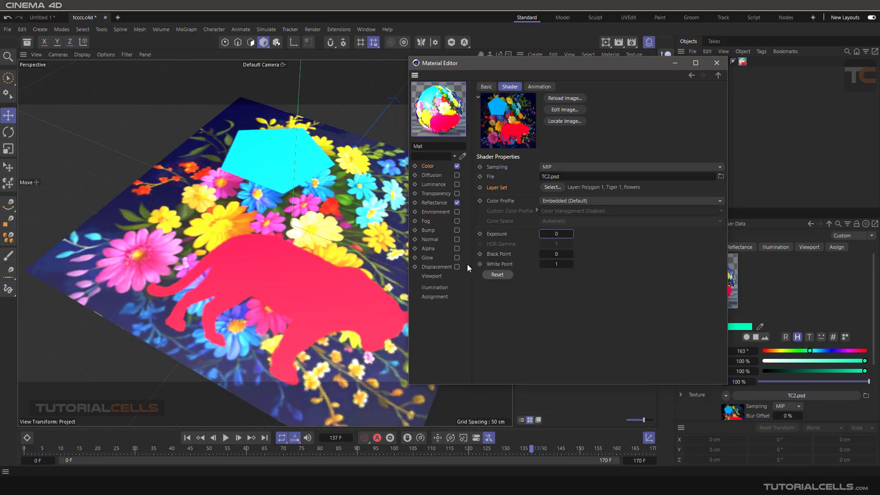
left_click(437, 185)
left_click(430, 166)
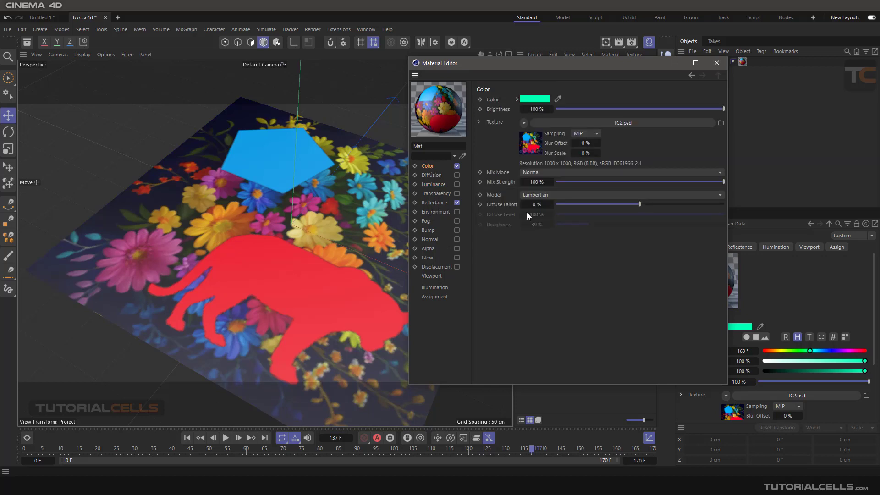
Review the bitmap's Black Point, White Point and Reset options and its Animation properties, closing the Material Editor when finished.
left_click(604, 123)
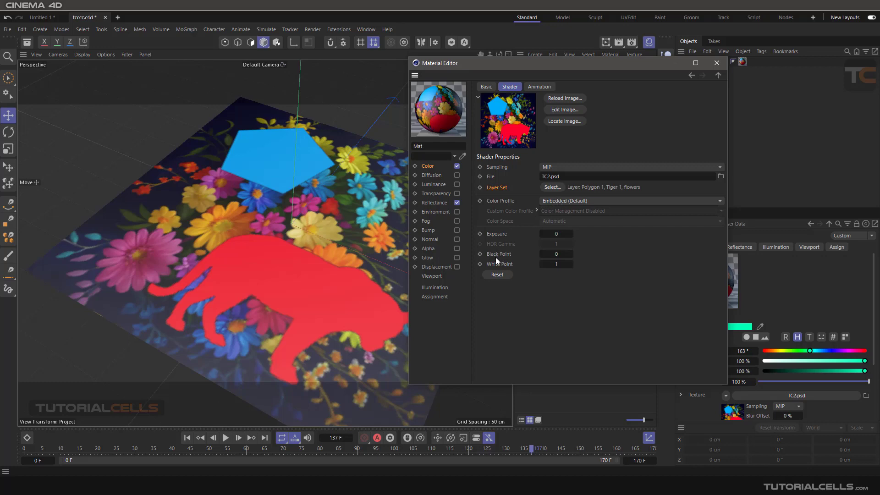
left_click_drag(543, 255, 562, 266)
left_click(507, 274)
left_click(540, 87)
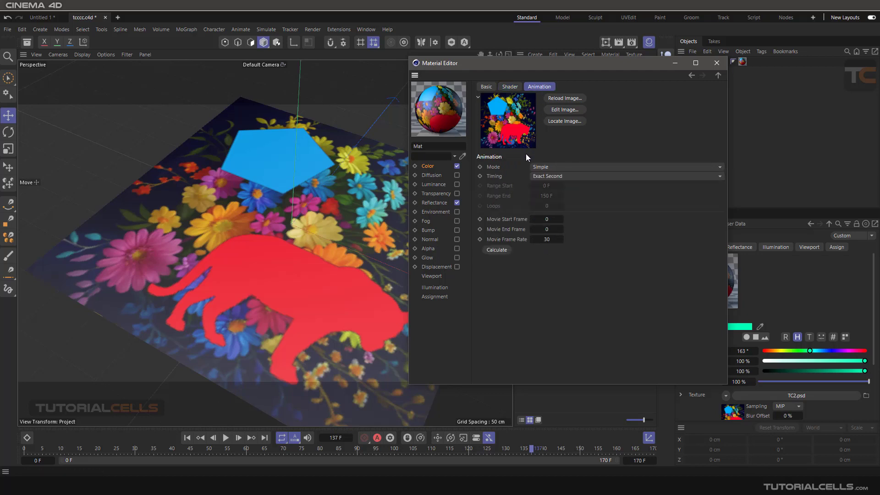
left_click_drag(397, 188, 321, 248, "alt")
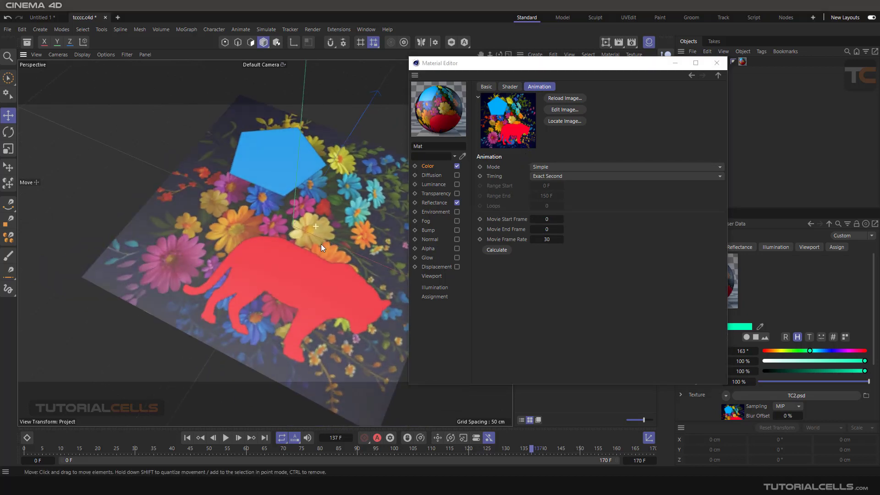
scroll(325, 237, "down", 2)
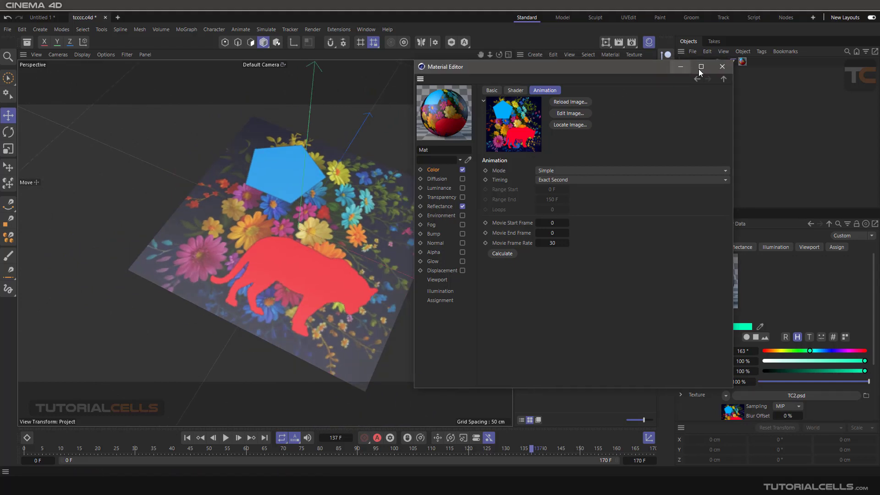
left_click(723, 67)
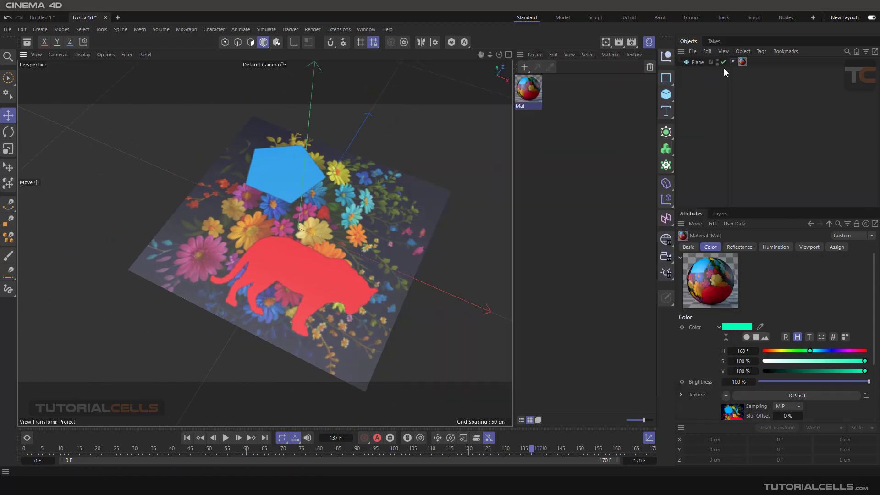
Reopen the Mat material for editing and clear the TC2.psd texture from its Color channel.
double_click(535, 83)
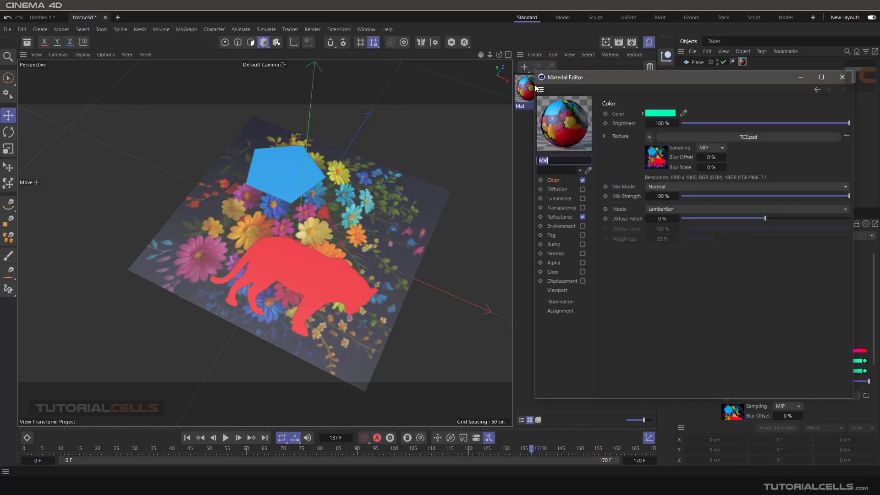
right_click(814, 89)
left_click(670, 76)
left_click_drag(707, 76, 599, 74)
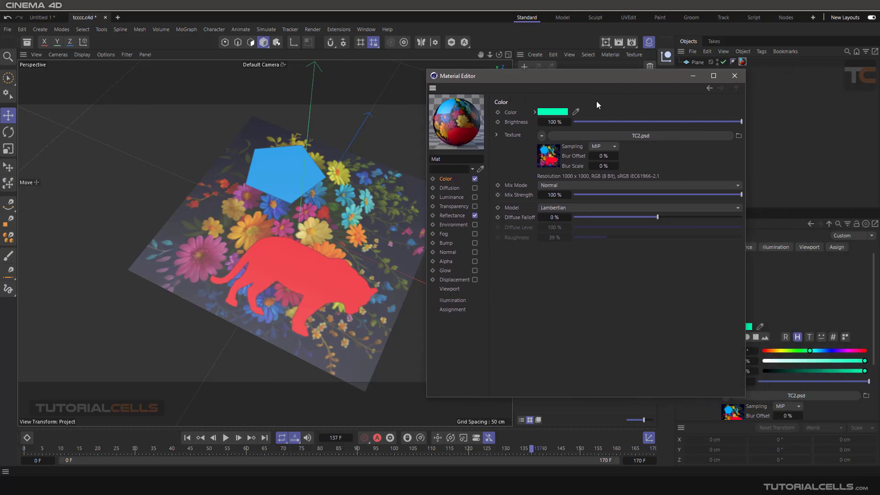
left_click(541, 135)
left_click(553, 161)
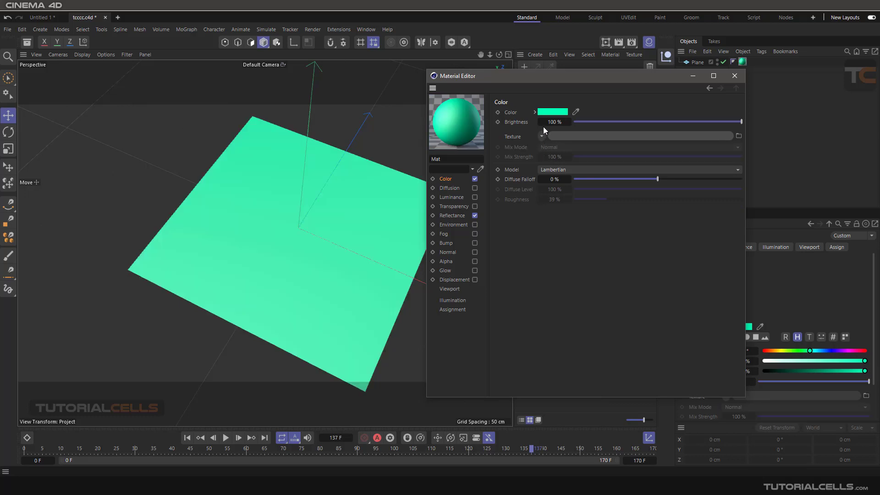
Load the video file TC_software into.mp4 from the Desktop as the Color channel's texture.
left_click(541, 136)
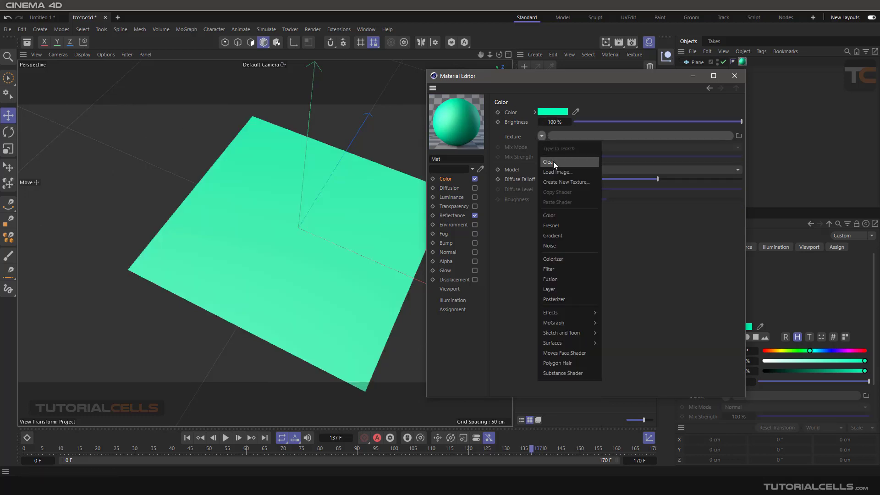
left_click(564, 172)
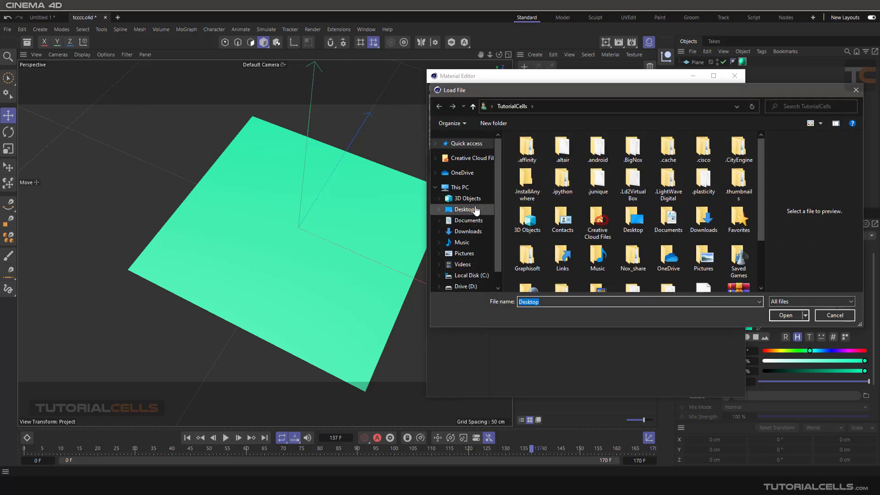
left_click(475, 210)
left_click(533, 256)
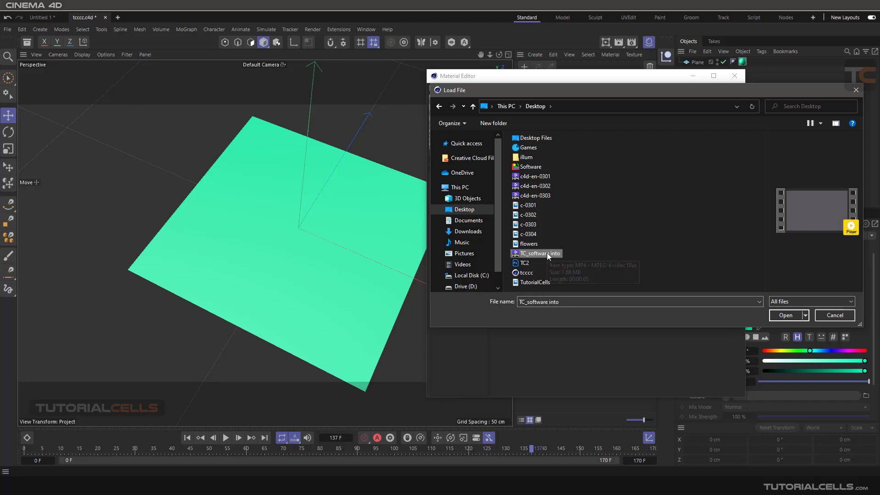
left_click(790, 316)
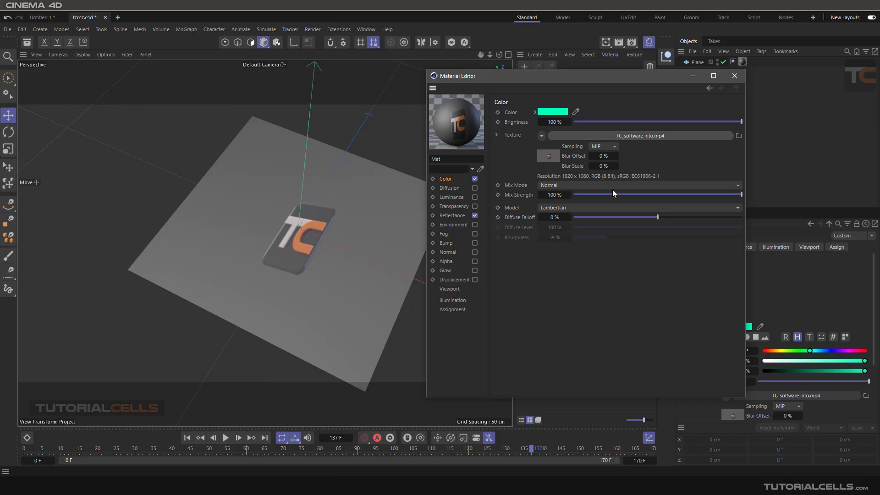
Animate the video texture's preview and set its animation Mode to Loop.
left_click(602, 138)
right_click(531, 136)
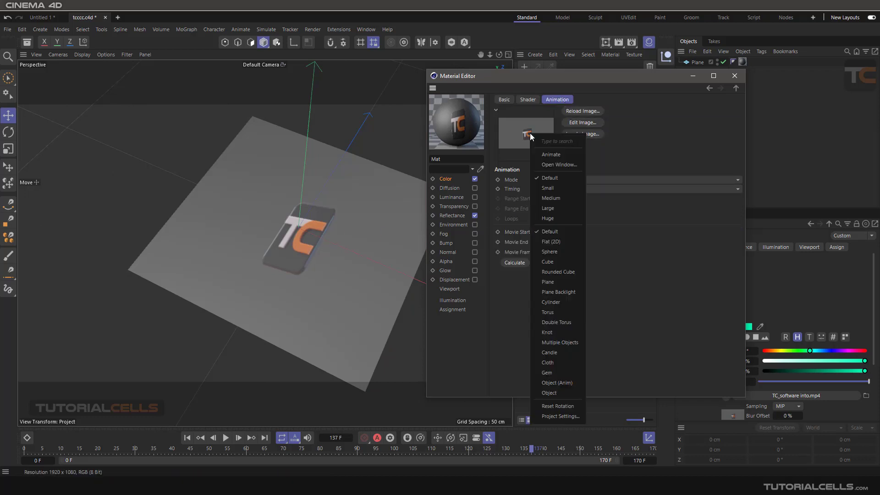
left_click(546, 155)
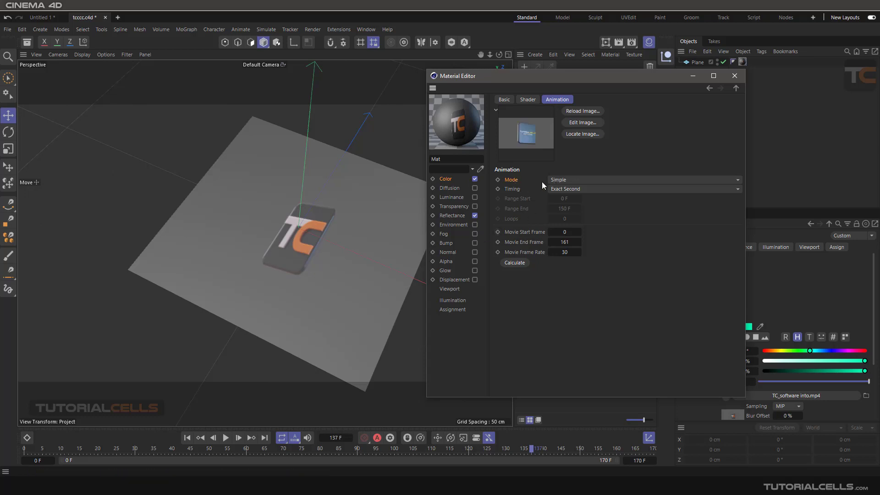
left_click(560, 180)
left_click(568, 201)
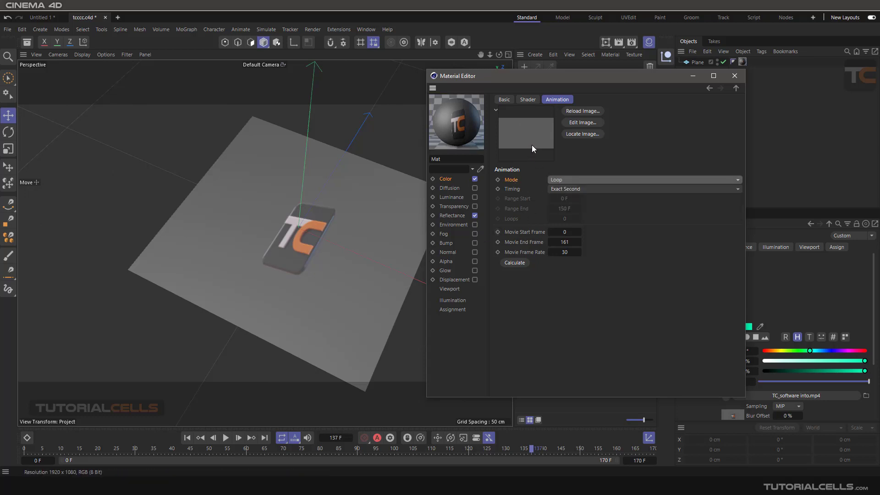
Calculate the movie's frame range and rate, and turn on an Interactive Render Region over the plane in the viewport.
left_click(567, 180)
left_click(515, 263)
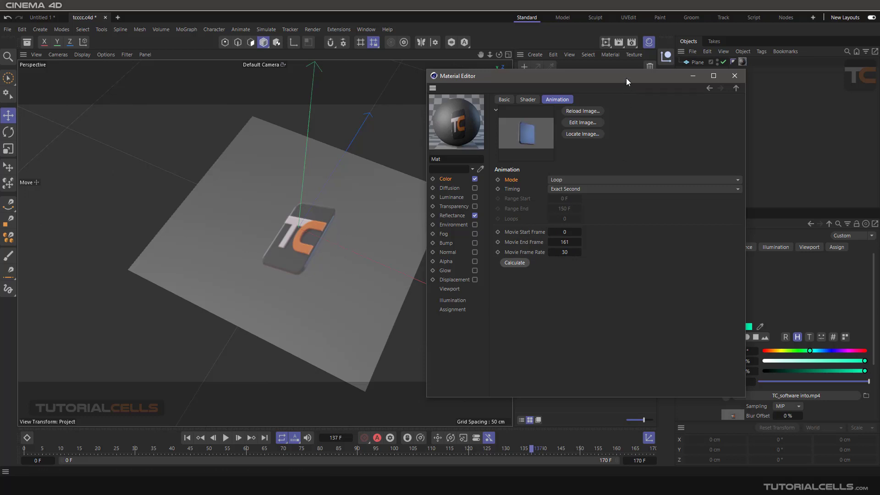
left_click_drag(627, 78, 739, 63)
scroll(348, 196, "down", 3)
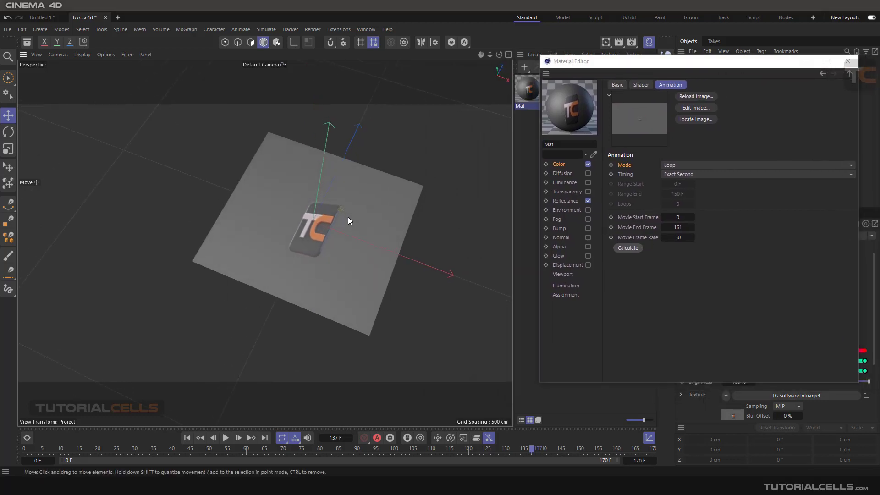
left_click(606, 42)
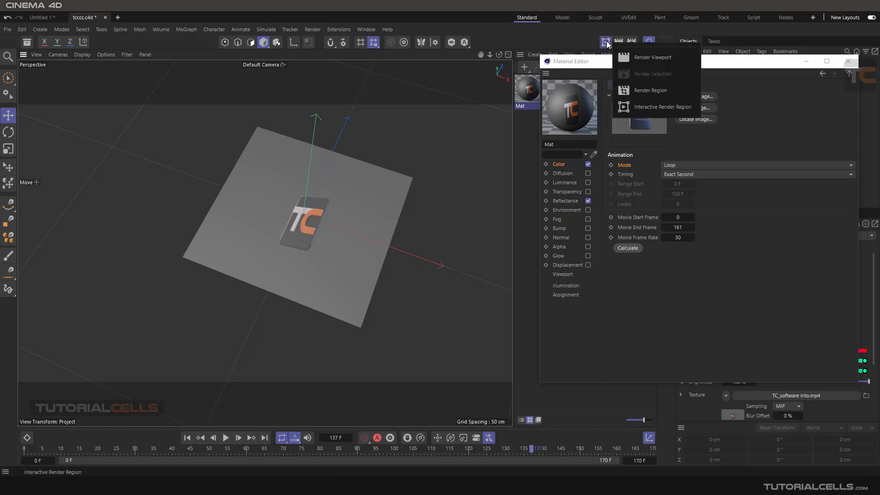
left_click(639, 91)
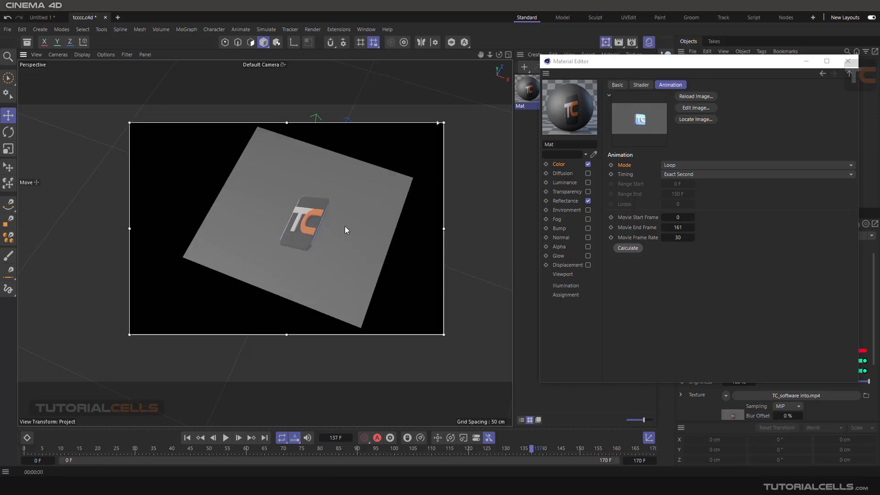
Widen the plane along X to about 615 cm and play the video texture from the first frame.
left_click(312, 219)
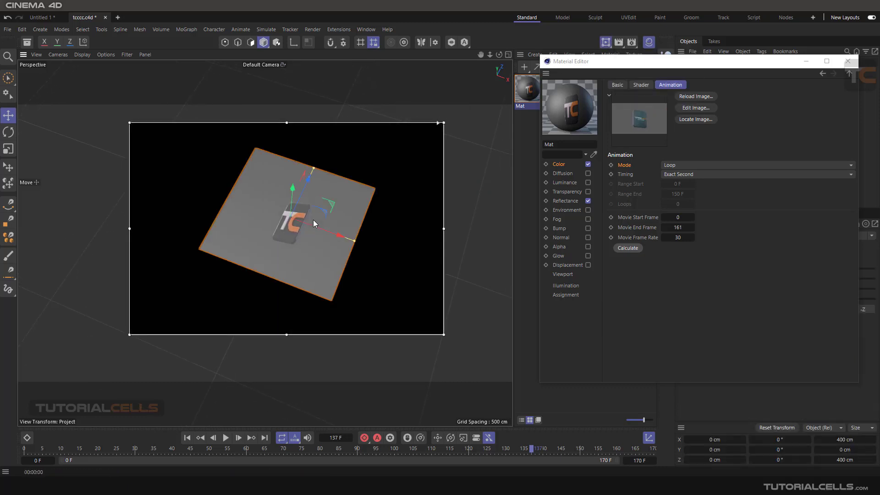
left_click_drag(354, 238, 390, 252)
left_click(188, 438)
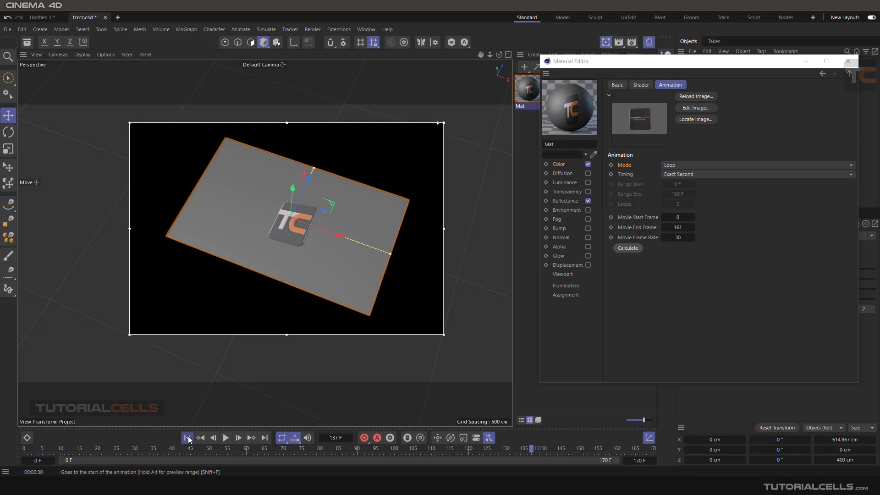
left_click(226, 438)
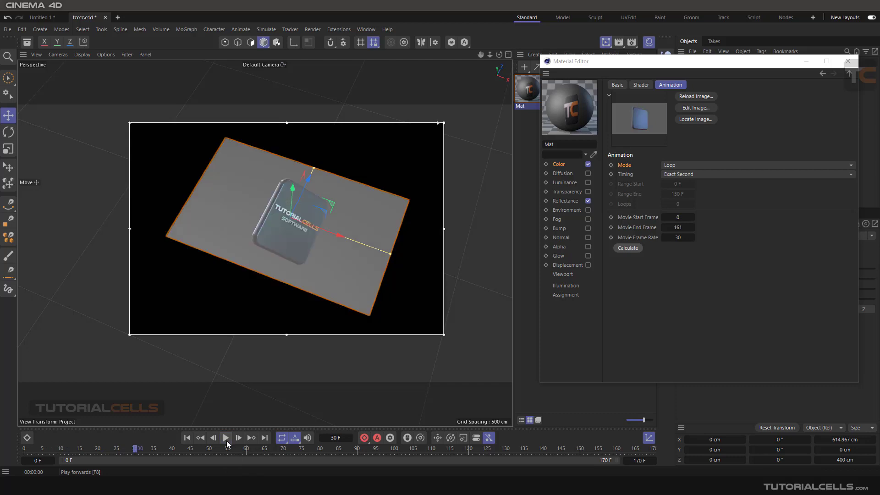
left_click(226, 439)
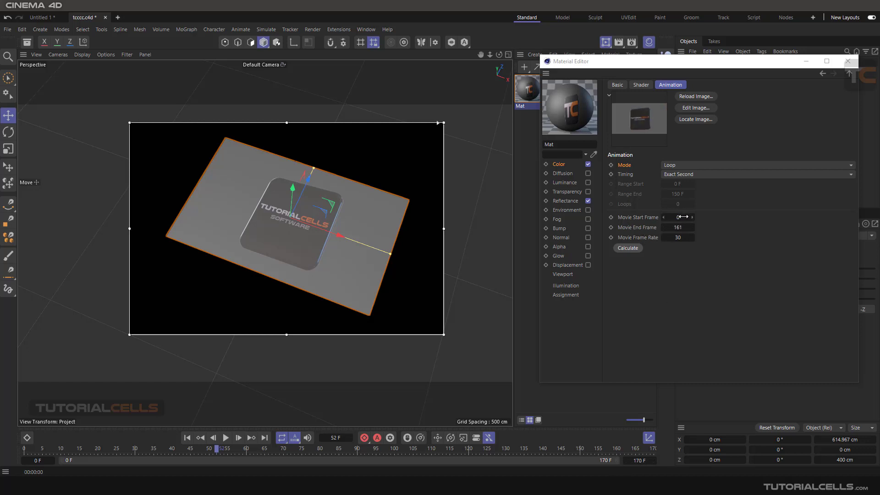
Return the timeline to frame 0 and set the texture's Movie Start Frame to 30.
left_click(641, 461)
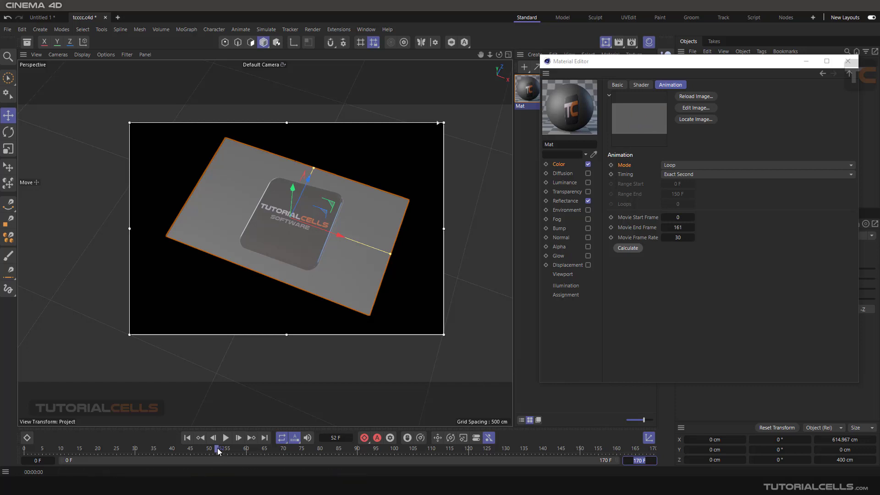
left_click_drag(218, 451, 16, 451)
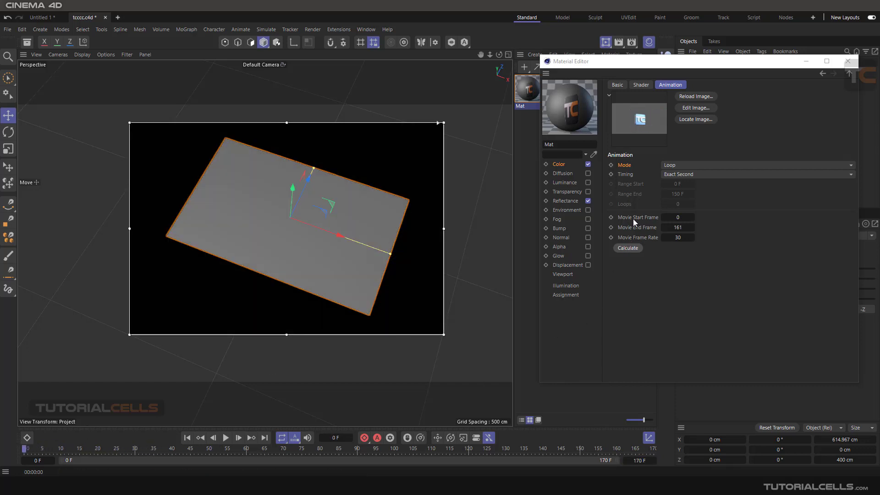
double_click(678, 217)
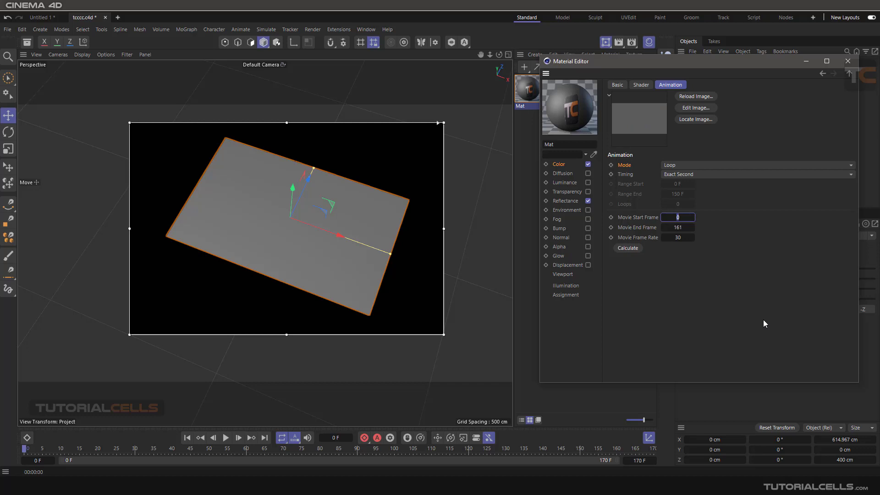
type("30")
key("Return")
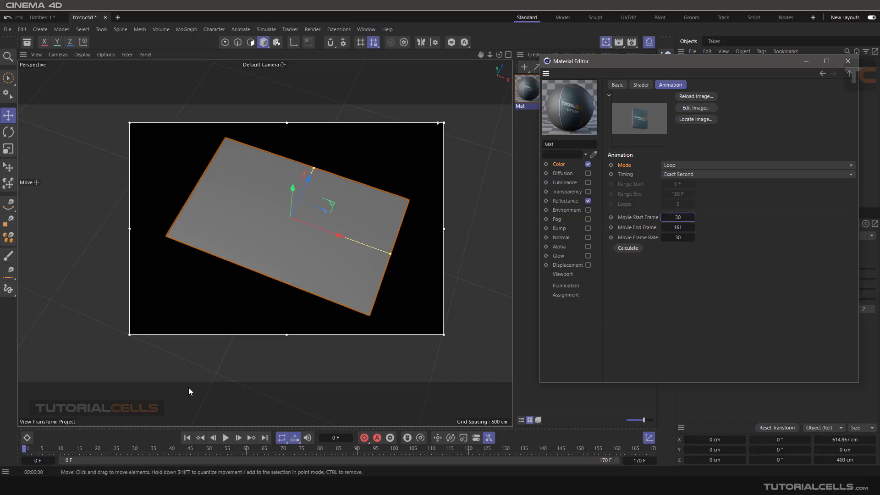
Play the animation from frame 0 to check the delayed movie start, and return to the beginning.
left_click(26, 449)
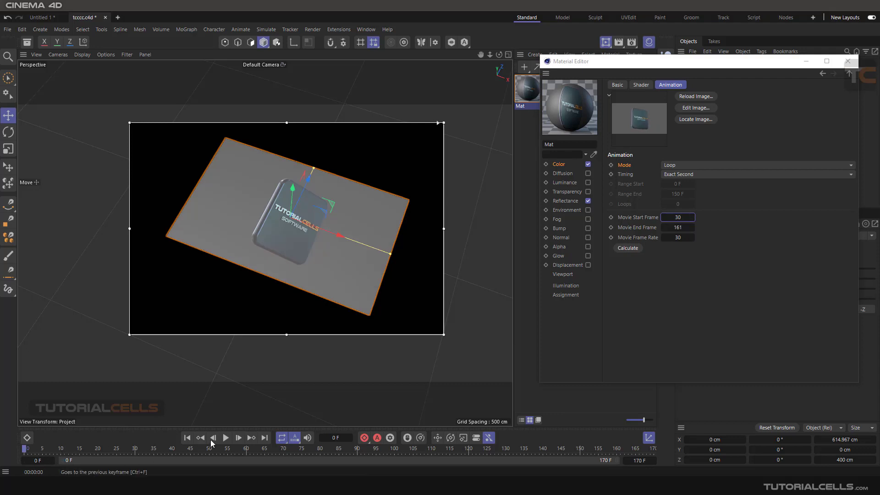
left_click(225, 440)
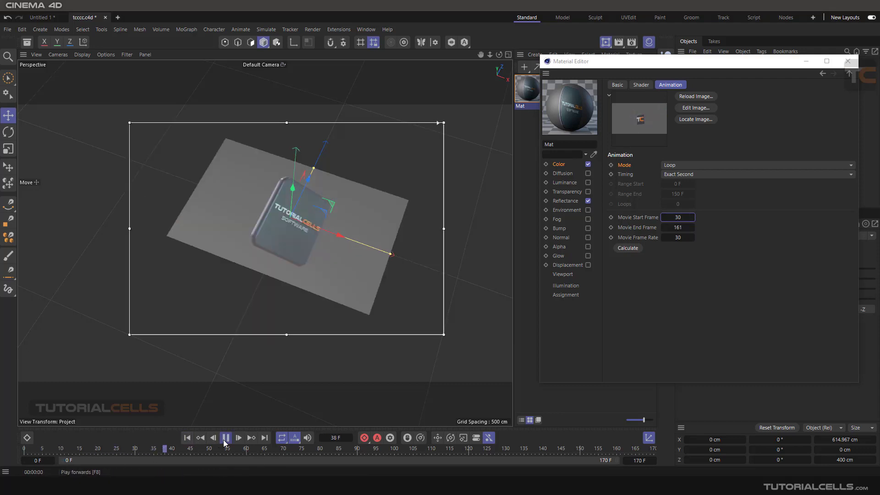
left_click(187, 438)
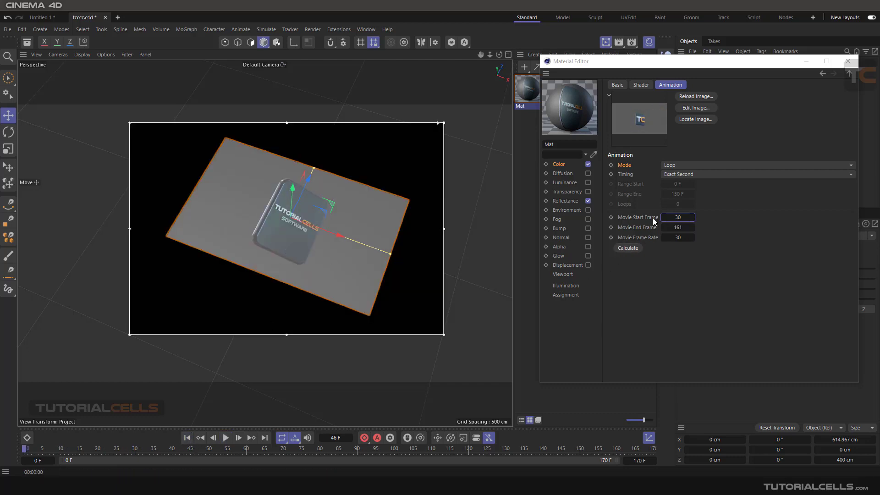
Reset the texture's Movie Start Frame to 0.
left_click(673, 220)
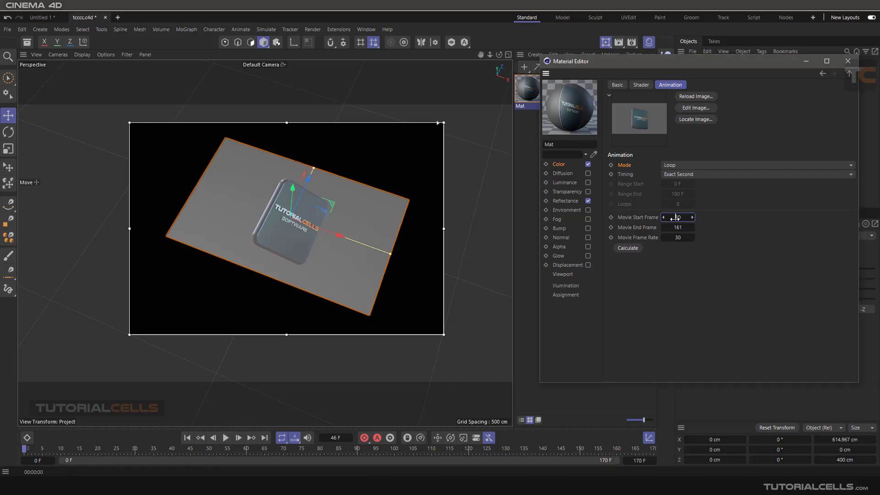
double_click(677, 220)
type("0")
left_click(664, 279)
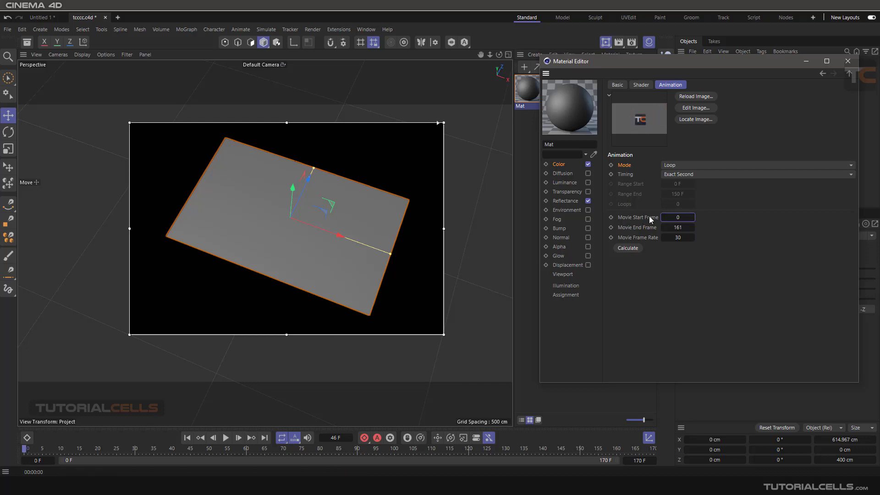
Try the Exact Frame option for the video texture's Timing, and change it to Range.
left_click(683, 174)
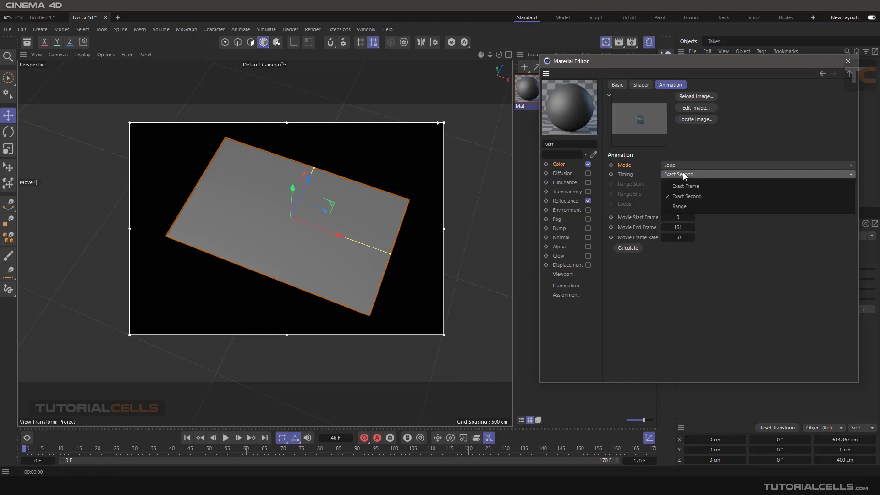
left_click(705, 186)
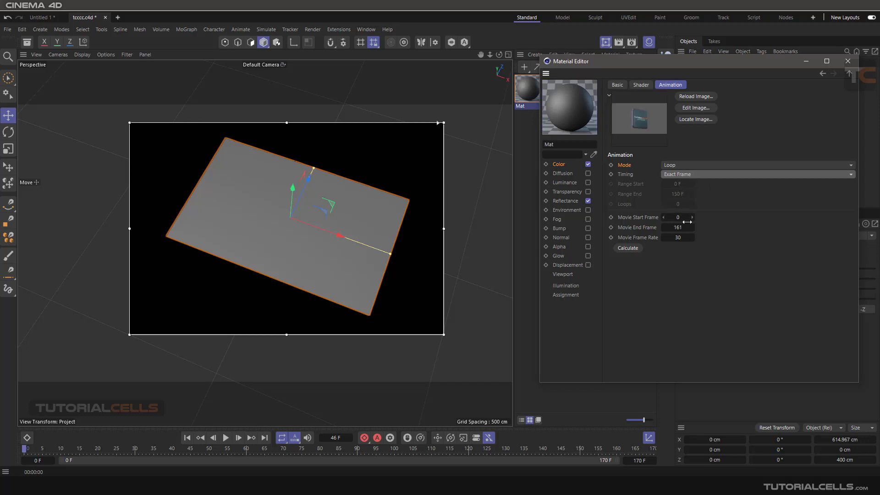
left_click(700, 174)
left_click(698, 204)
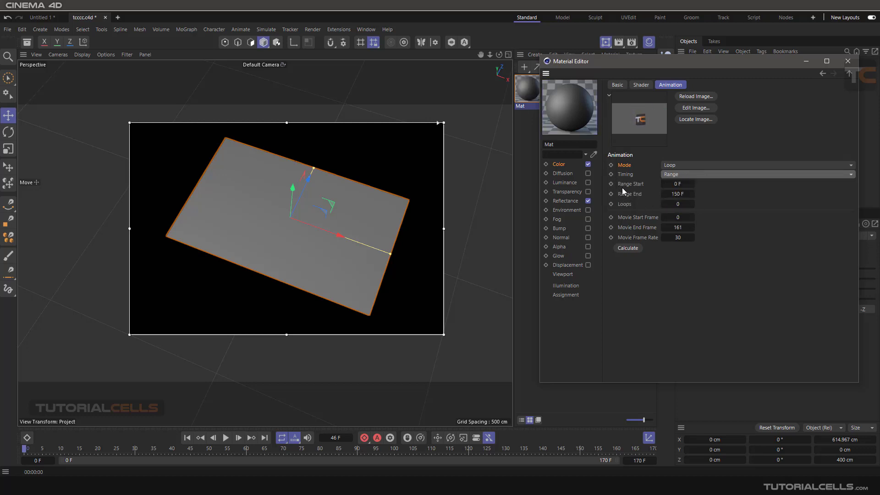
Set the video texture's Range Start to 50 F.
double_click(677, 183)
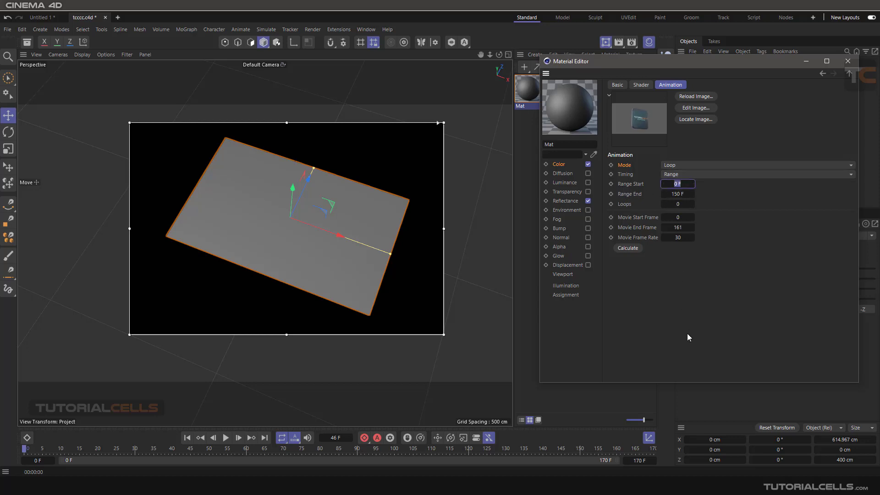
type("50")
key("Return")
Scrub the timeline from frame 13 to frame 67 to check when the video begins on the plane.
left_click(71, 451)
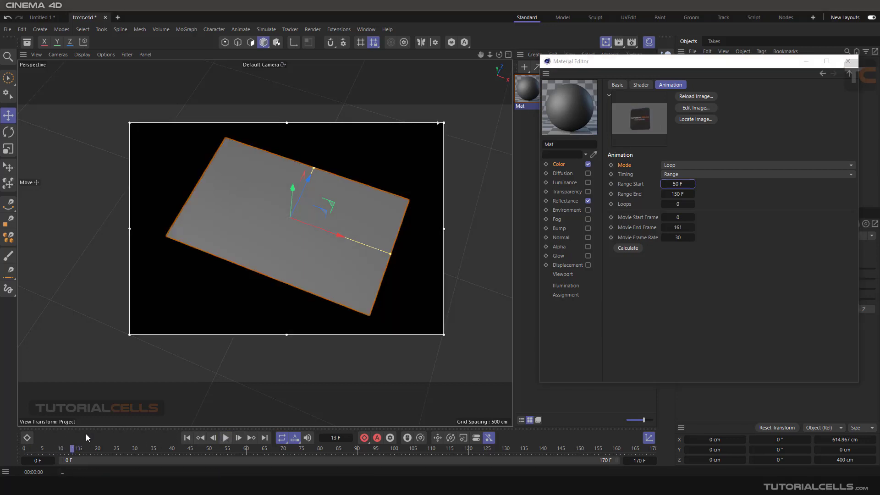
left_click(93, 450)
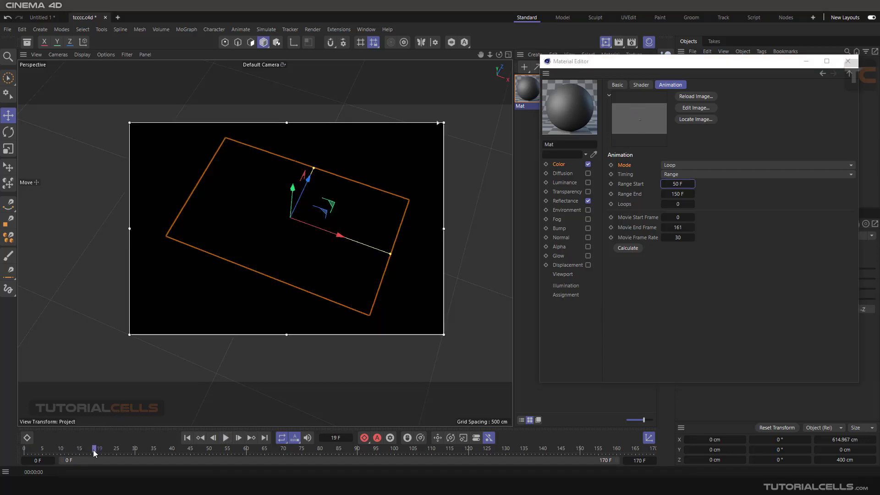
left_click(103, 450)
left_click(138, 451)
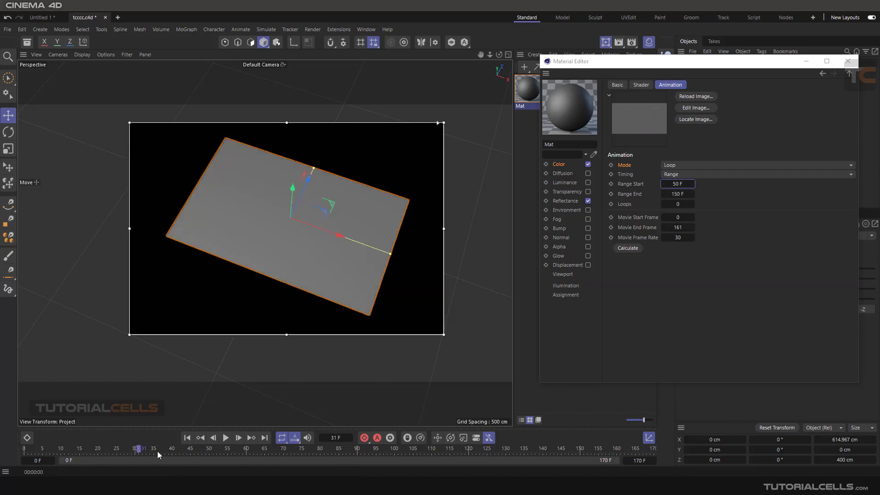
left_click_drag(142, 447, 191, 449)
left_click_drag(220, 450, 272, 448)
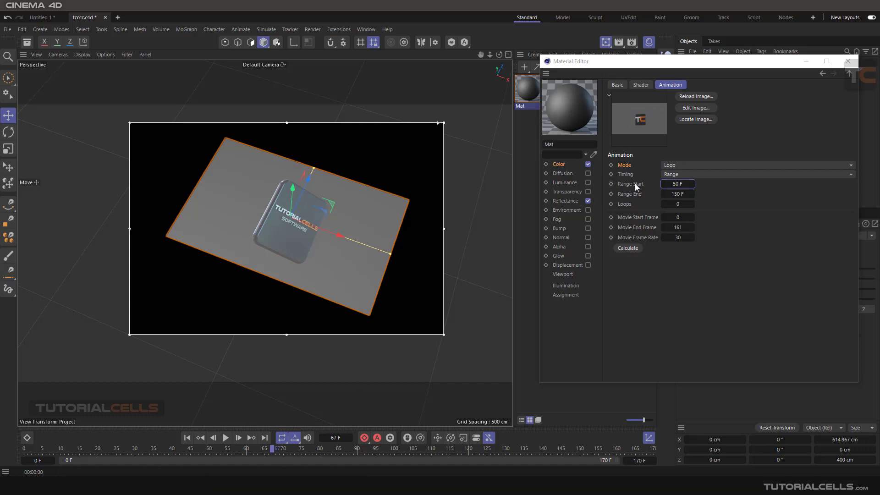
Set the video texture's Range Start back to 0 F.
left_click(666, 186)
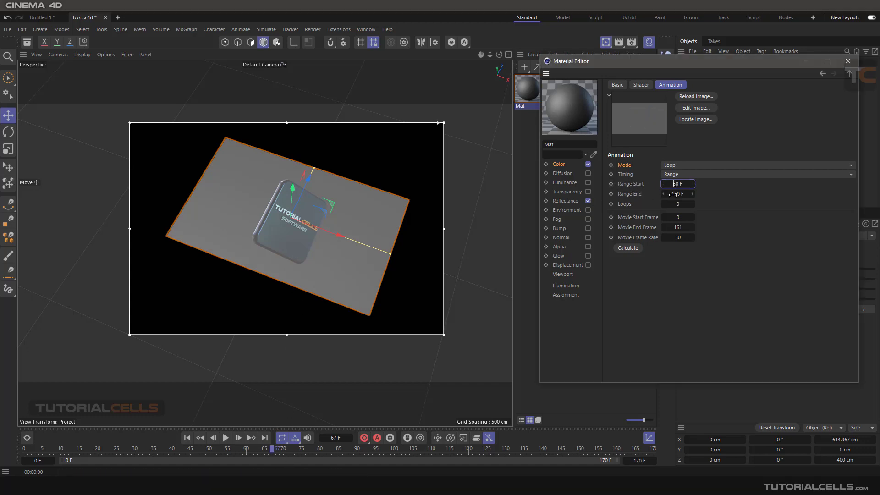
left_click_drag(686, 184, 658, 197)
type("0")
key("Return")
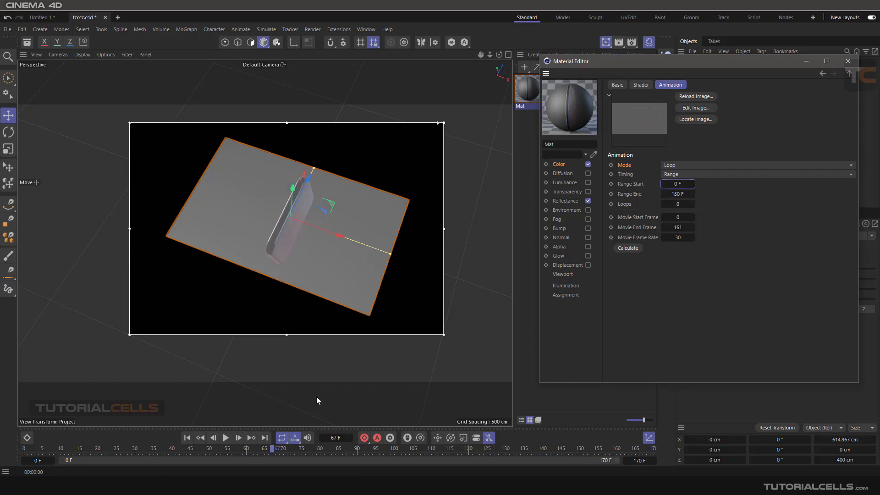
Play the animation from frame 0 and scrub its first frames to check the Range timing.
left_click_drag(271, 449, 3, 459)
left_click(225, 438)
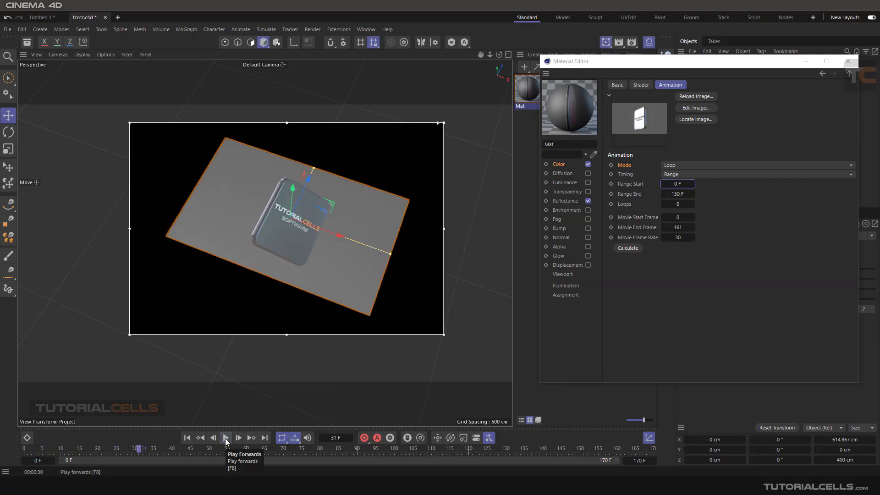
left_click(225, 438)
left_click_drag(144, 448, 2, 460)
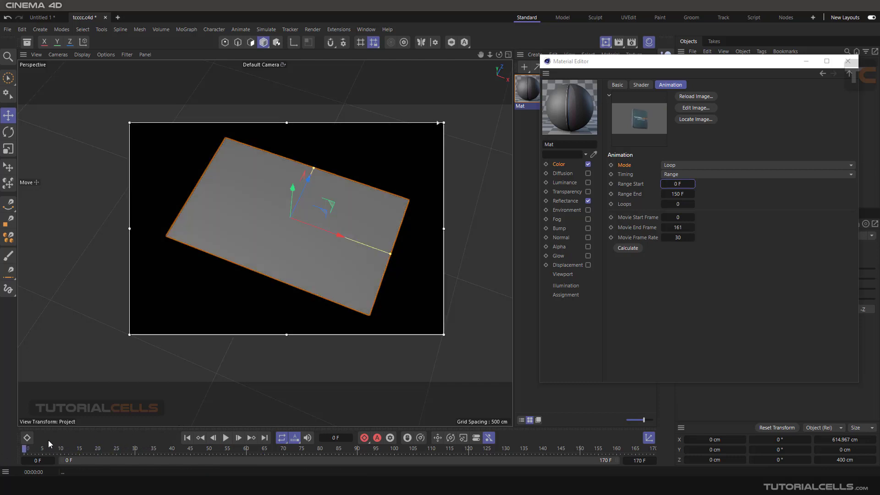
left_click(37, 449)
left_click_drag(37, 448, 45, 449)
Switch the video texture's Timing to Exact Frame and finally to Exact Second.
left_click(694, 174)
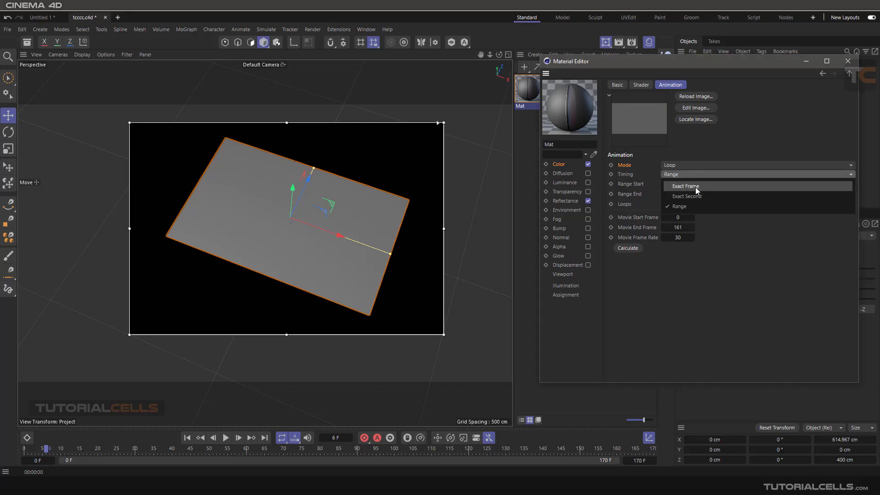
left_click(703, 186)
left_click(702, 174)
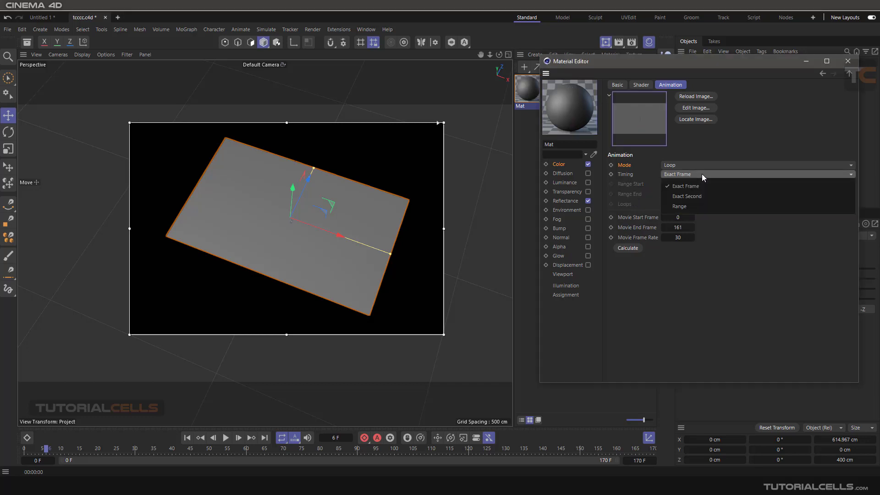
left_click(698, 197)
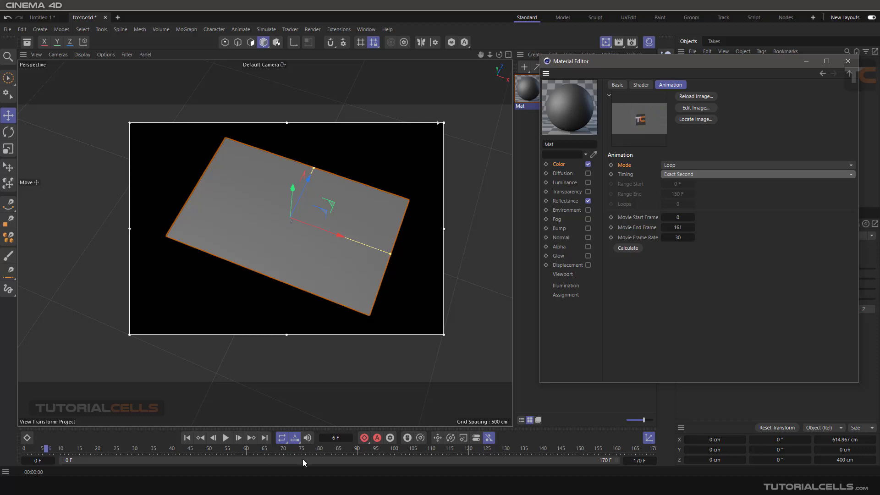
Play and scrub the animation to check the Exact Second timing, returning the timeline to frame 0.
left_click(186, 437)
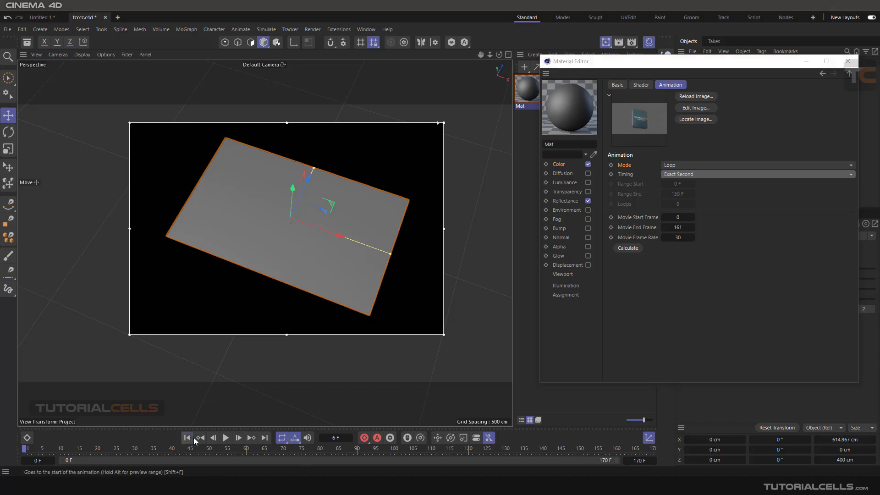
left_click(225, 438)
left_click(225, 438)
left_click_drag(76, 447, 15, 457)
left_click_drag(139, 453, 209, 453)
left_click_drag(169, 452, 24, 451)
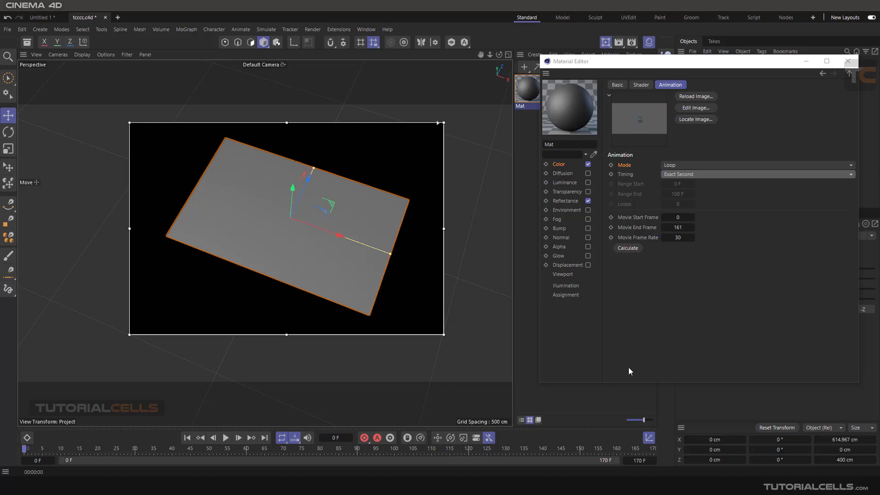
Recalculate the movie's frame values and scrub through to frame 81 to check the video on the plane from above.
left_click(626, 249)
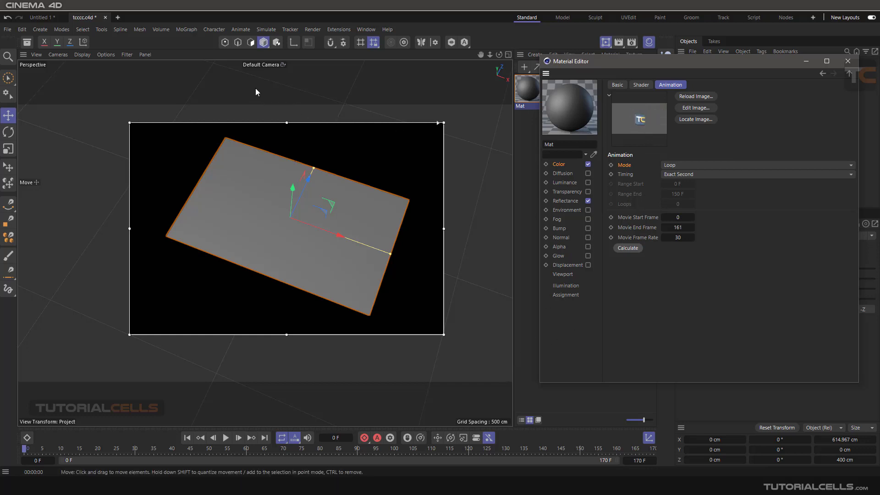
left_click_drag(319, 213, 326, 237, "alt")
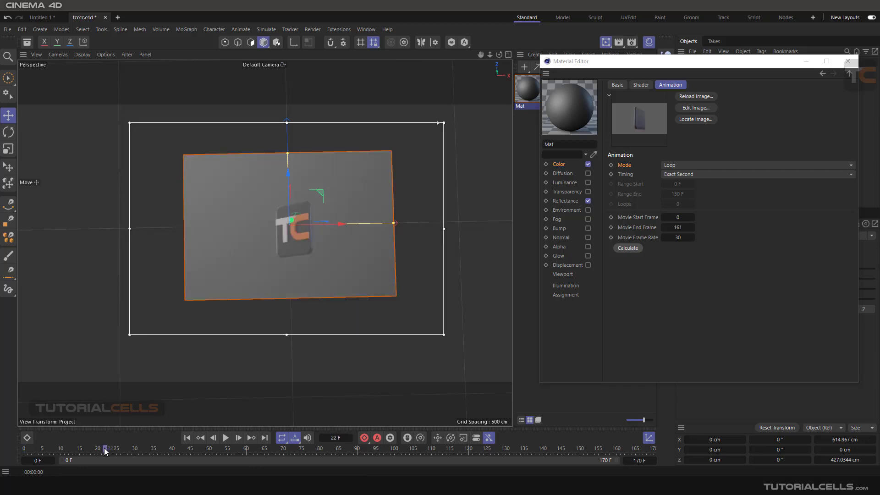
left_click(151, 451)
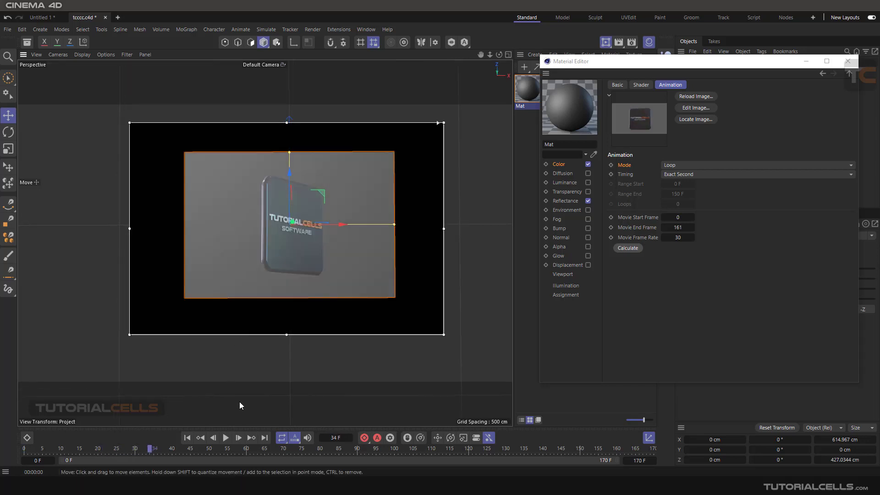
left_click(260, 450)
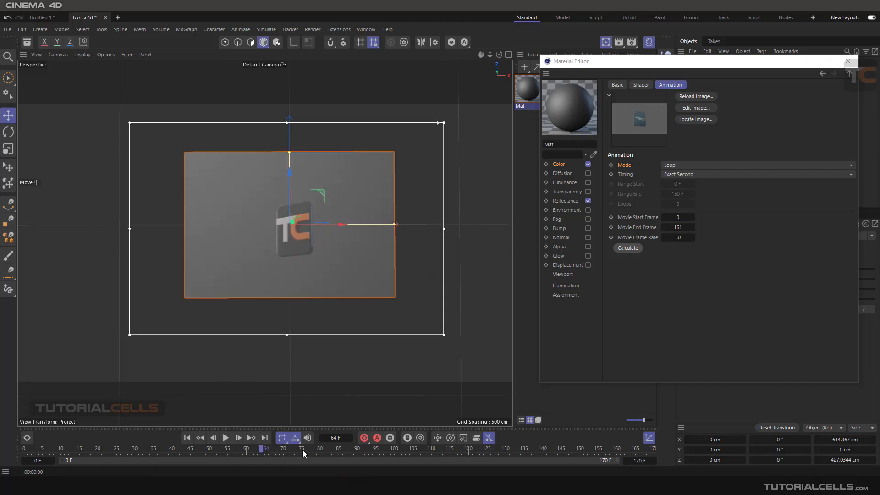
left_click(305, 450)
left_click(324, 449)
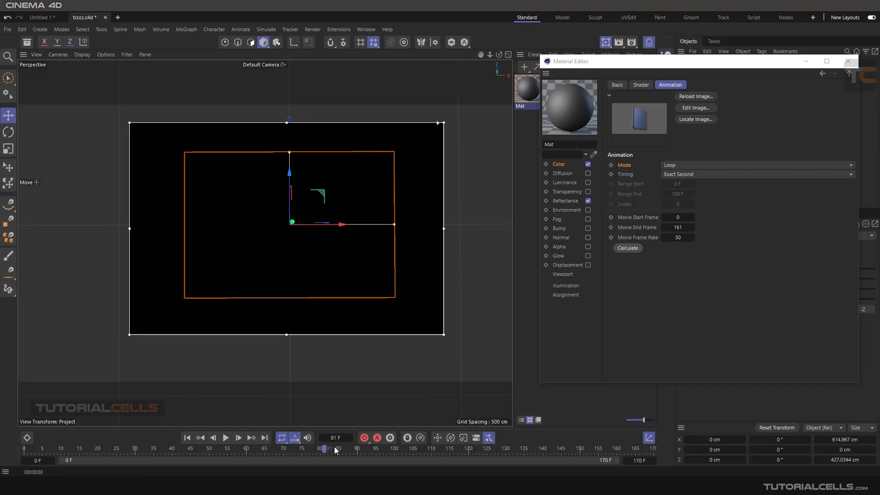